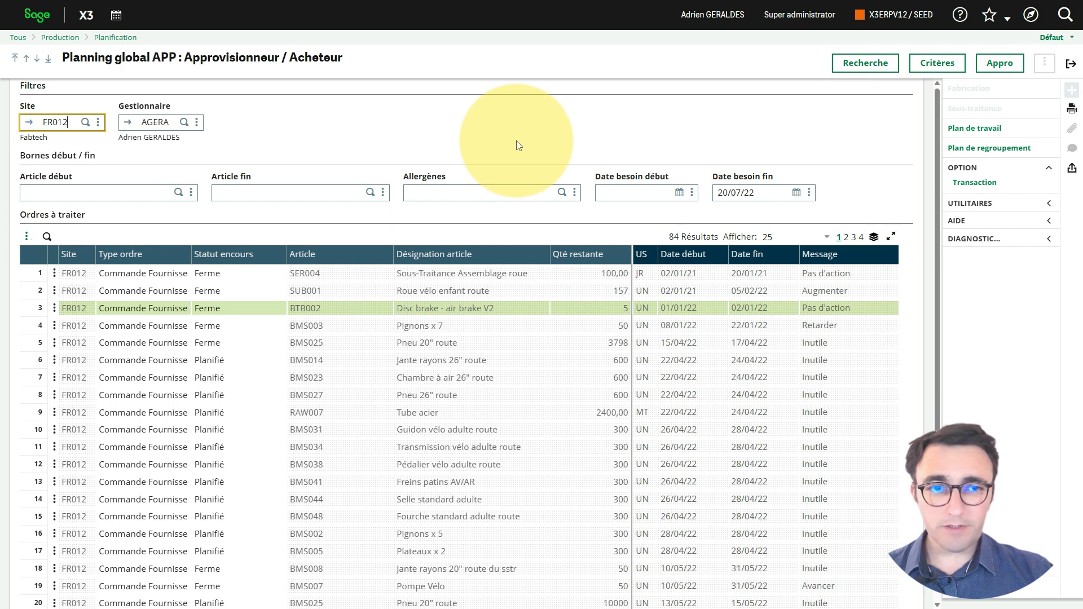
# Step: Filter the global planning on article BMS007 (Pompe Vélo) as both start and end article
pyautogui.scroll(-3, 517, 141)
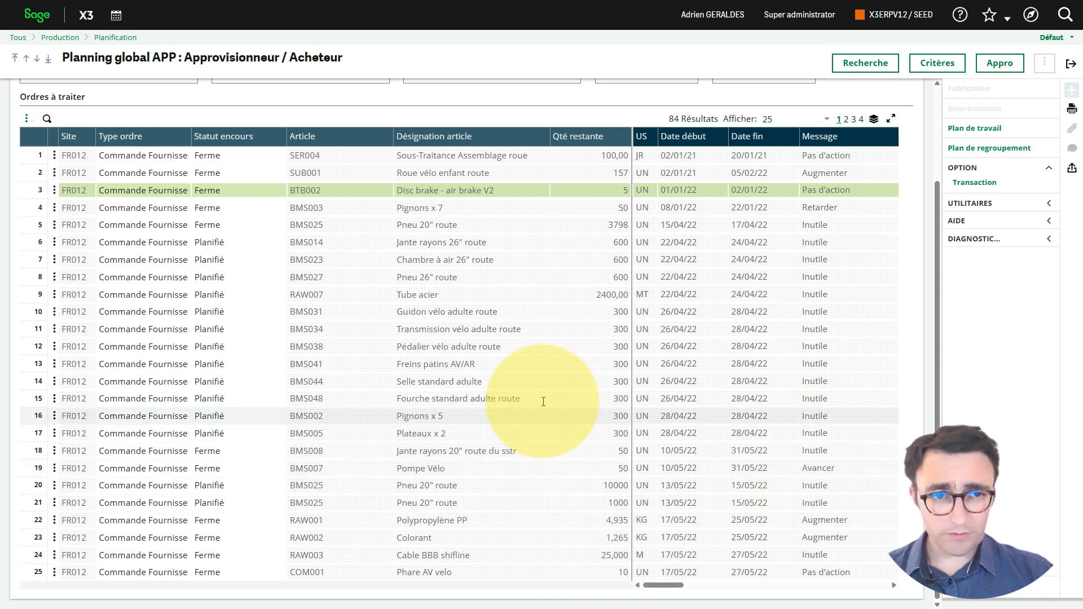
pyautogui.moveTo(936, 324); pyautogui.dragTo(954, 446)
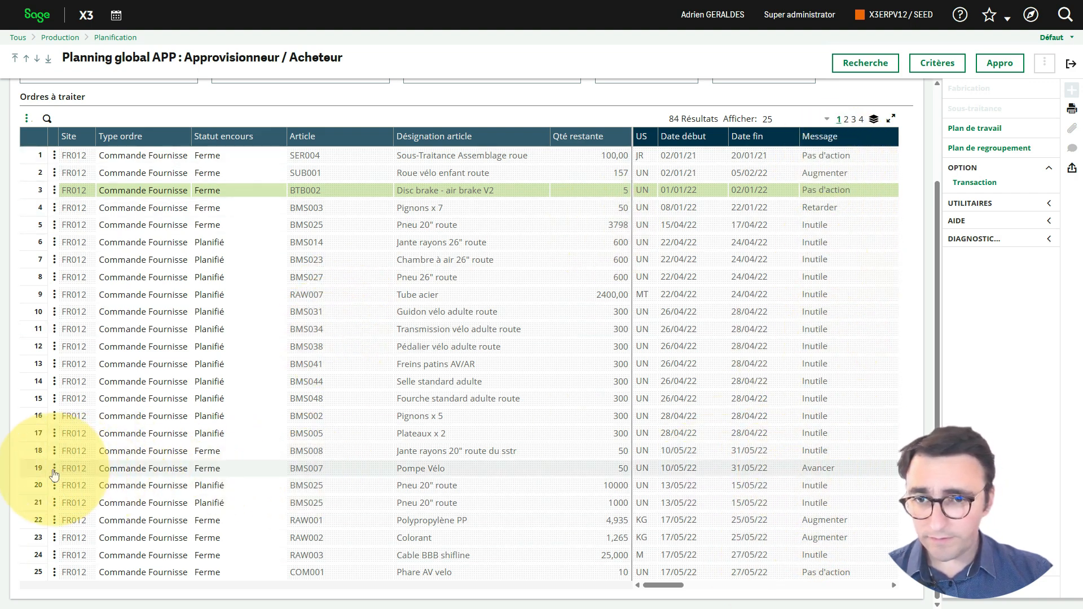
pyautogui.click(327, 469)
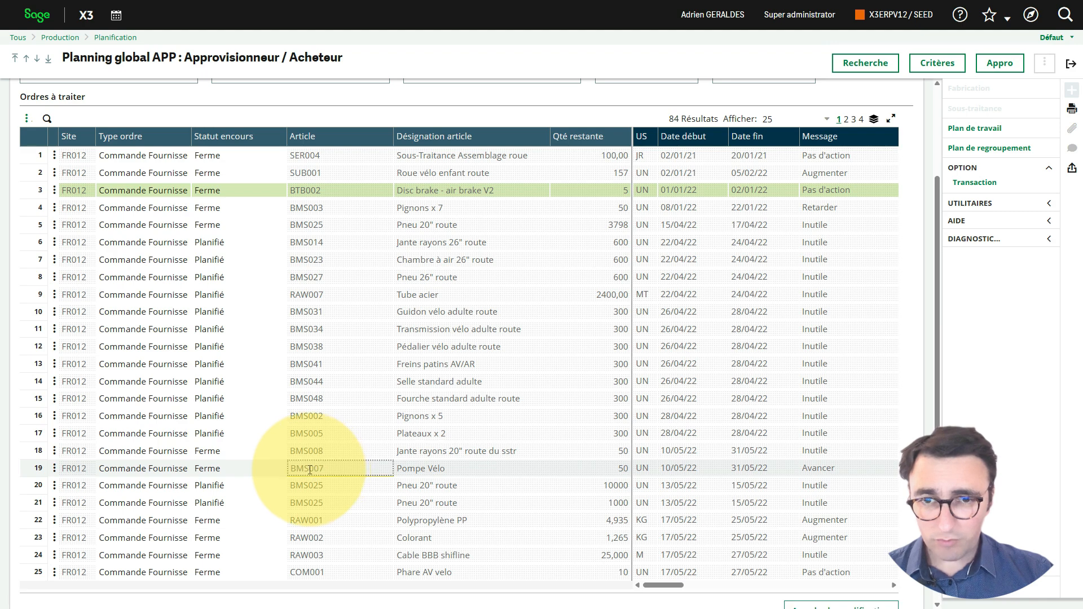
pyautogui.hotkey('ctrl', 'c')
pyautogui.scroll(3, 389, 451)
pyautogui.click(130, 198)
pyautogui.hotkey('ctrl', 'v')
pyautogui.press('Return')
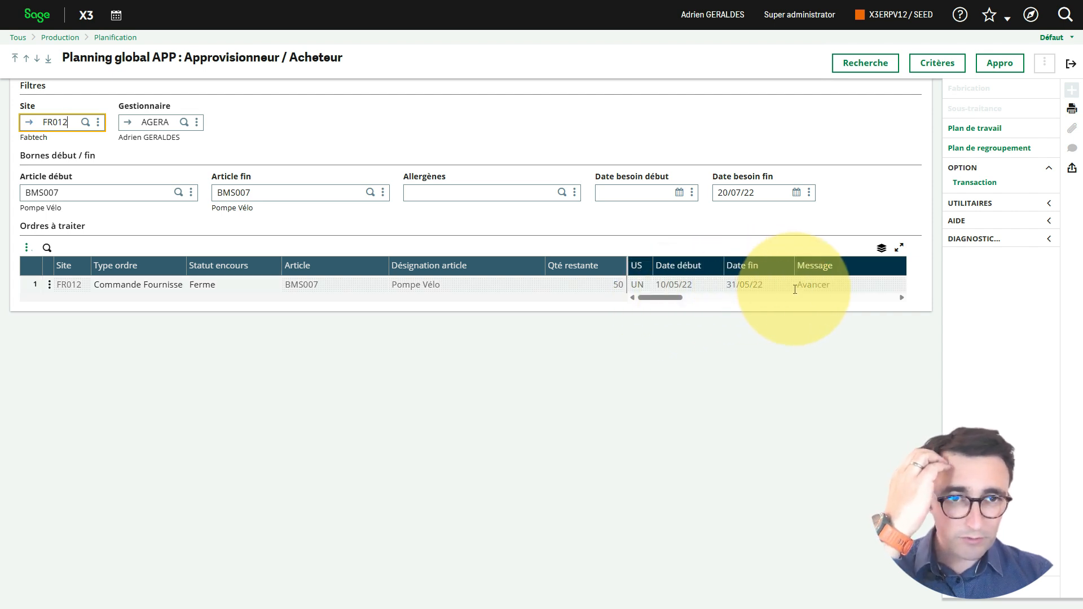
# Step: Open the purchase order linked to the Pompe Vélo planning line
pyautogui.click(50, 286)
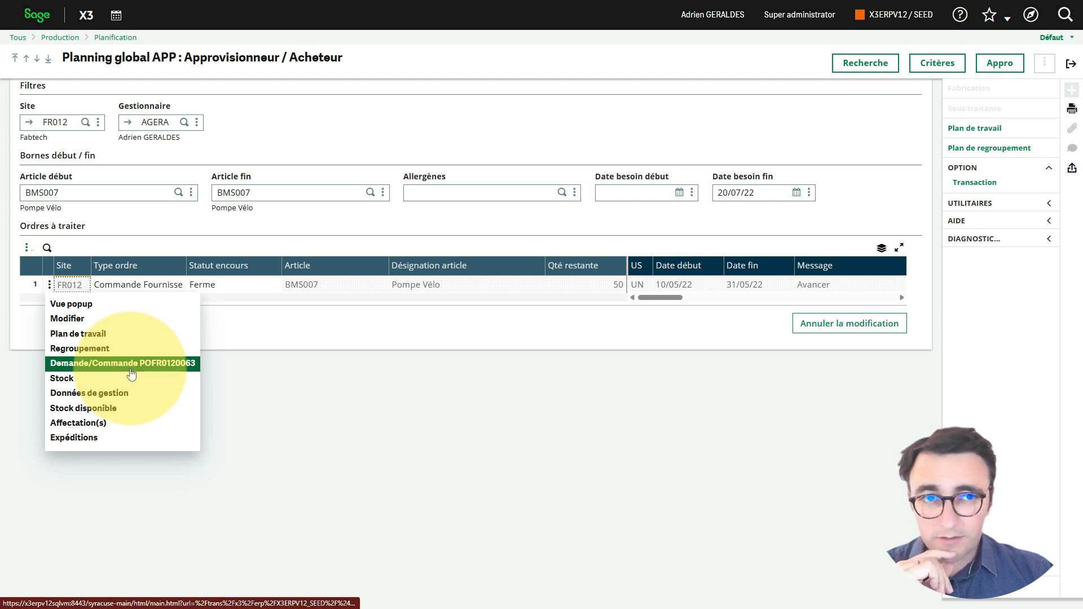
pyautogui.click(825, 284)
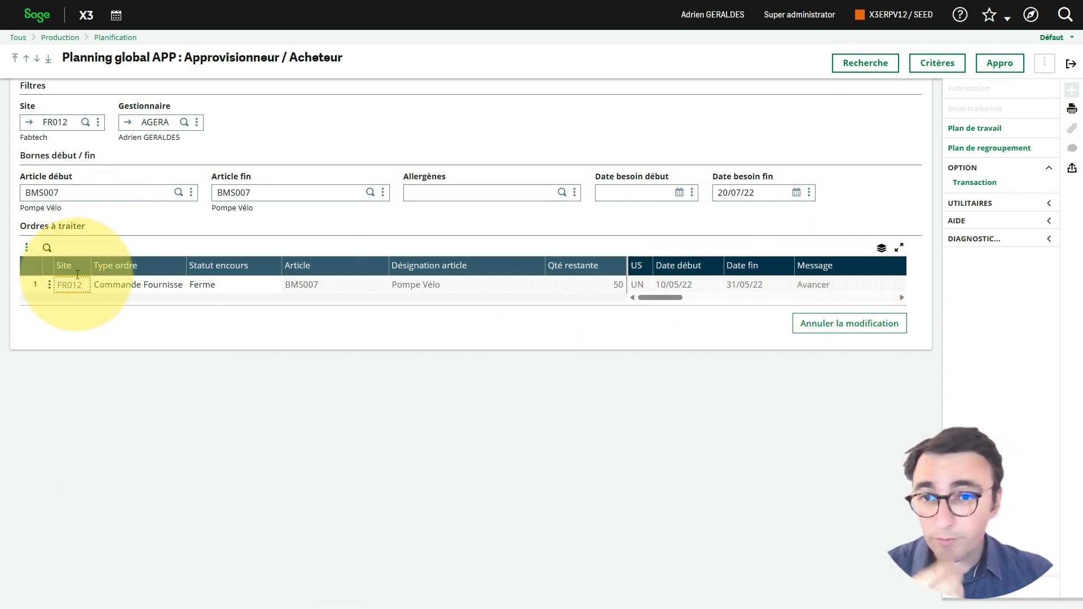
pyautogui.click(49, 287)
pyautogui.click(133, 364)
pyautogui.click(488, 112)
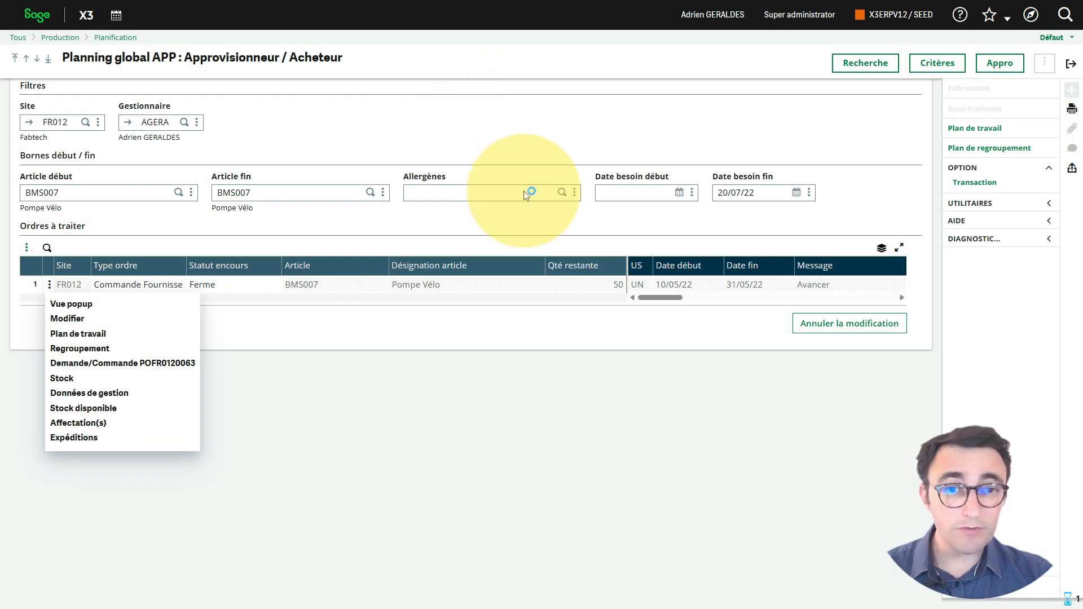
# Step: Try to set the BMS007 line's receipt date to 27/05/22, accepting modification of the signed order
pyautogui.scroll(-5, 497, 283)
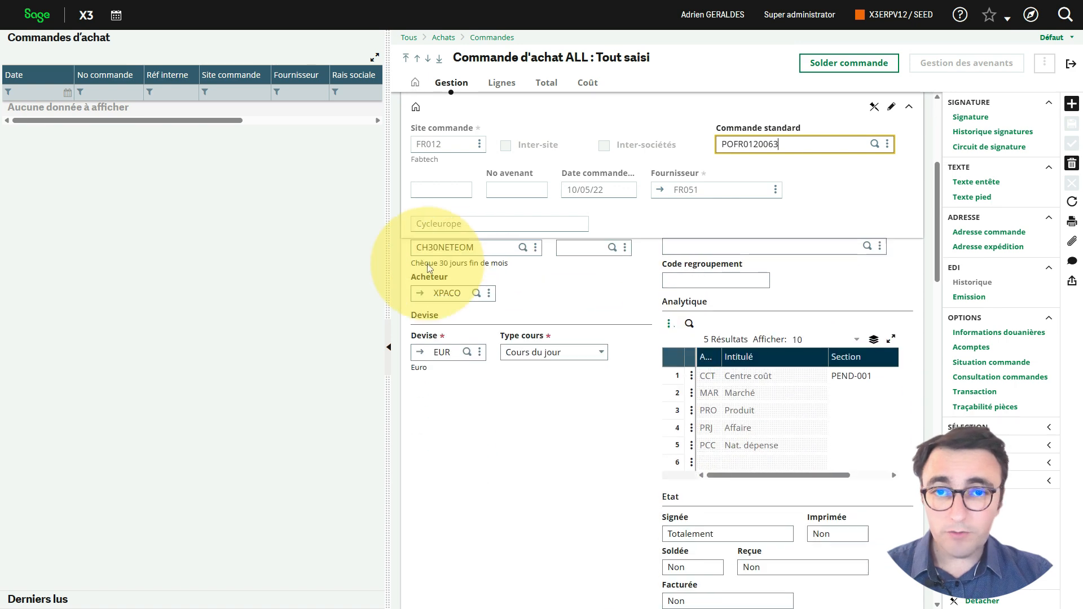
pyautogui.moveTo(388, 260); pyautogui.dragTo(234, 259)
pyautogui.scroll(-4, 511, 384)
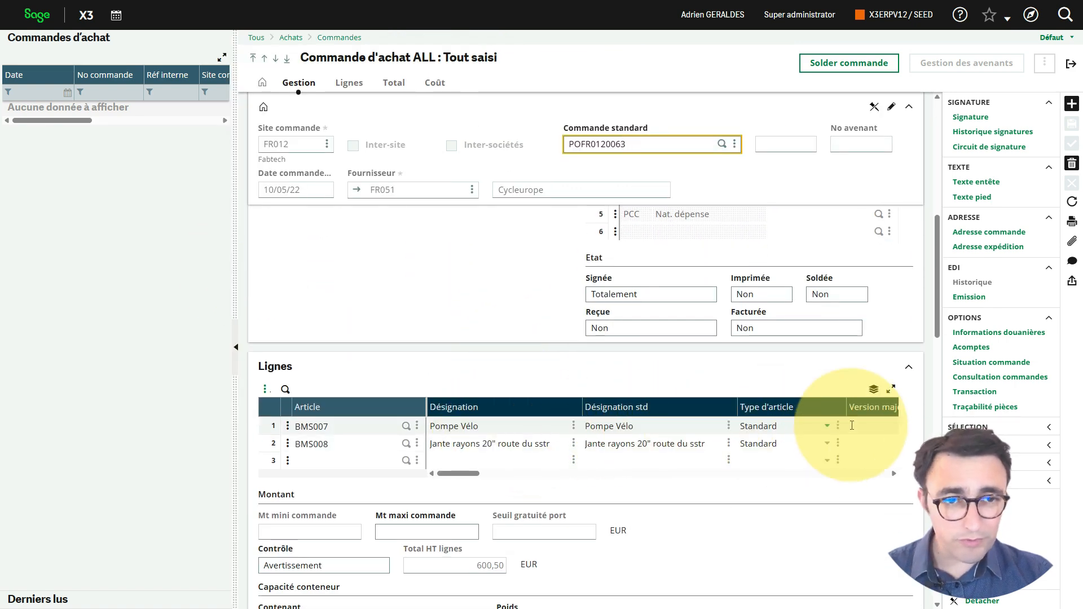
pyautogui.moveTo(463, 473); pyautogui.dragTo(597, 485)
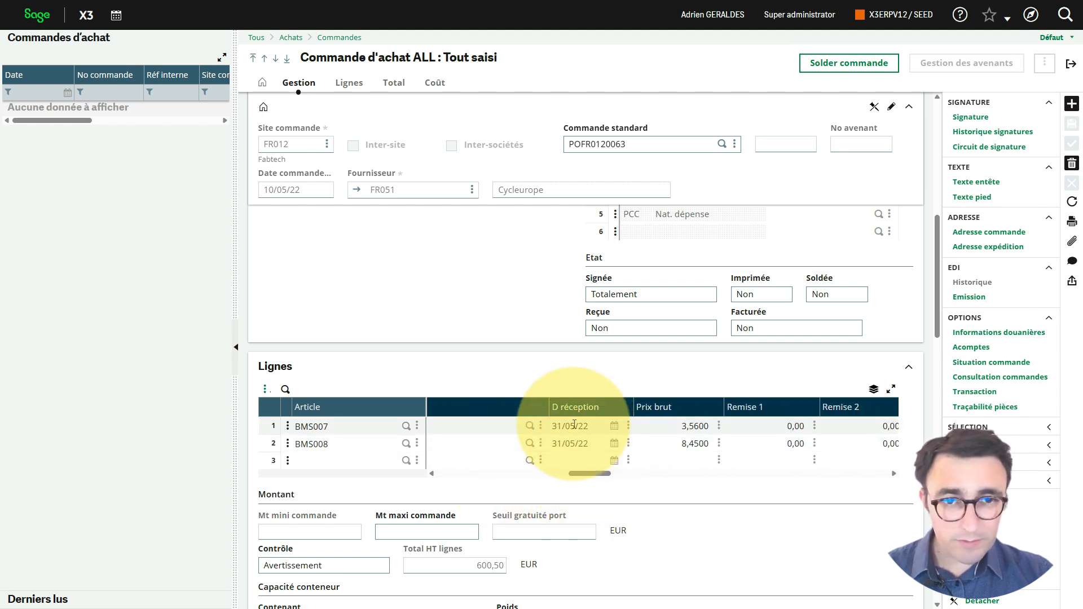
pyautogui.click(592, 426)
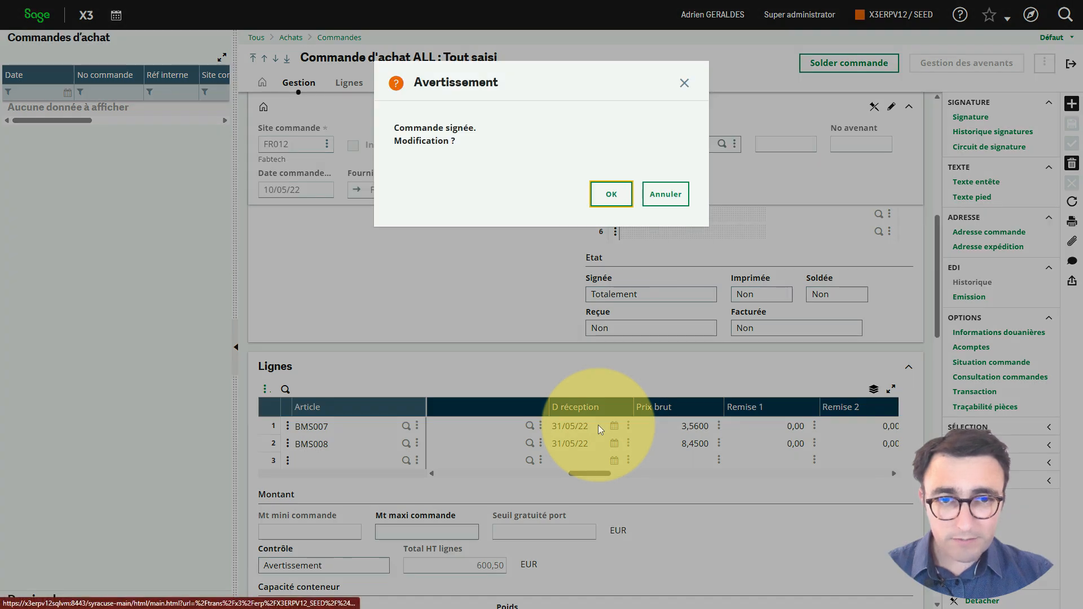
pyautogui.click(612, 194)
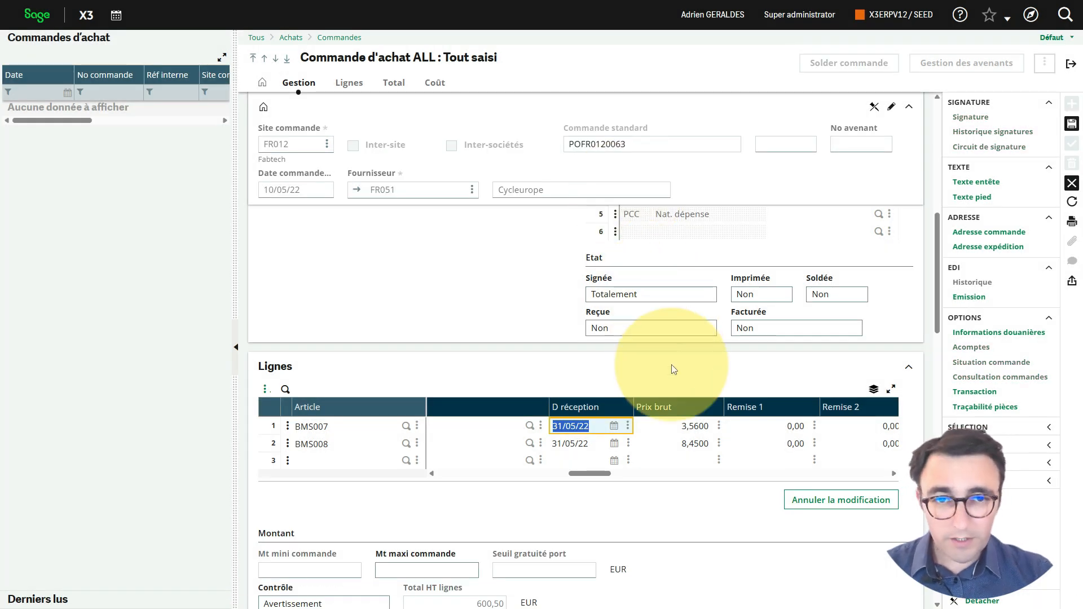
pyautogui.click(615, 427)
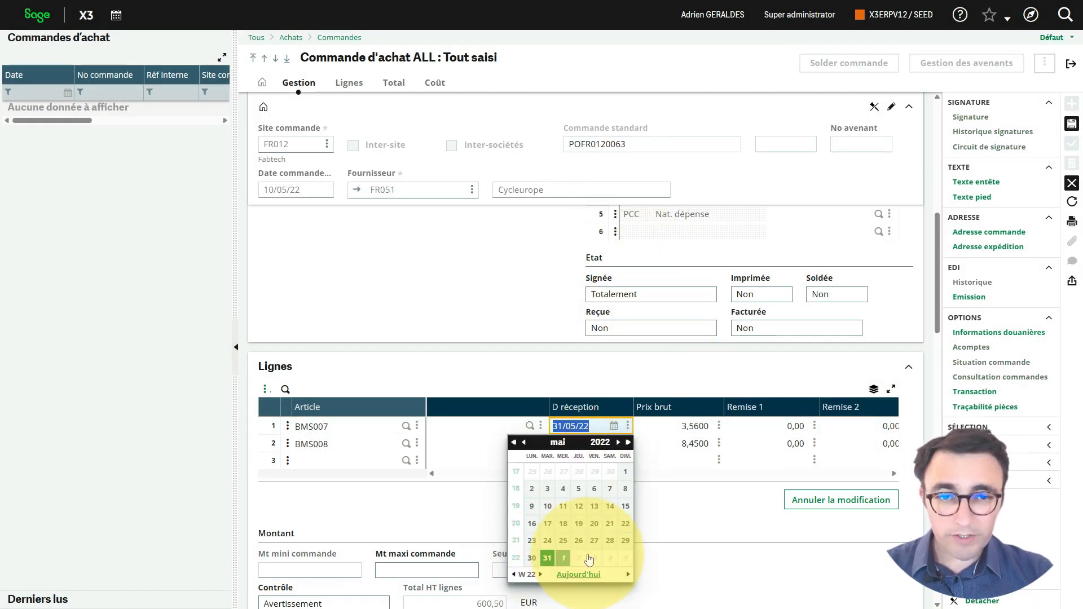
pyautogui.click(610, 541)
# Step: Try saving the order, decline cancelling its existing signatures, discard the date change and return to the global planning
pyautogui.click(1072, 125)
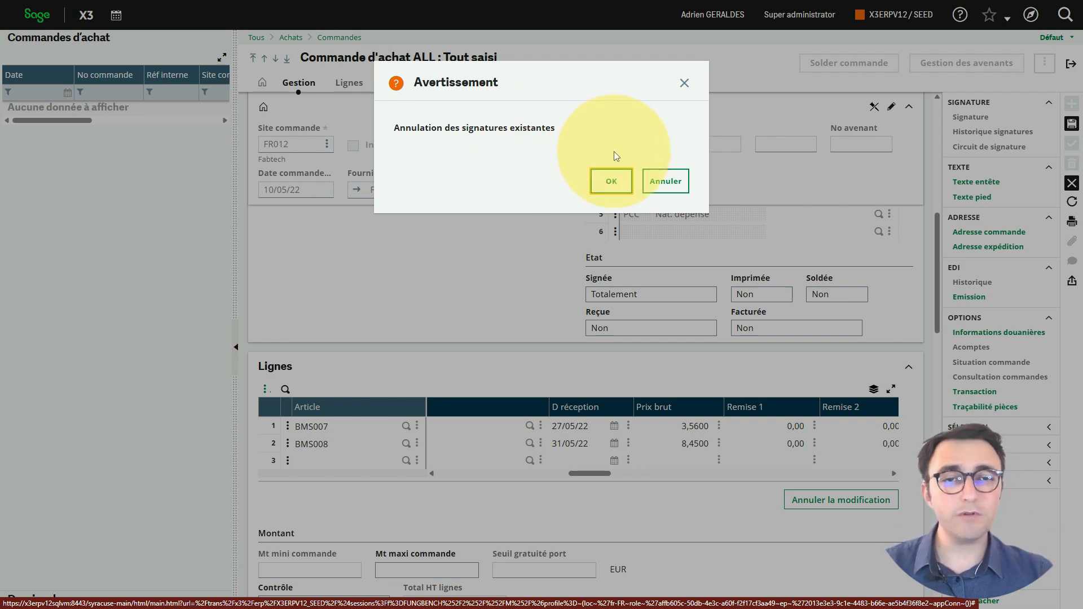
pyautogui.click(664, 181)
pyautogui.click(1072, 123)
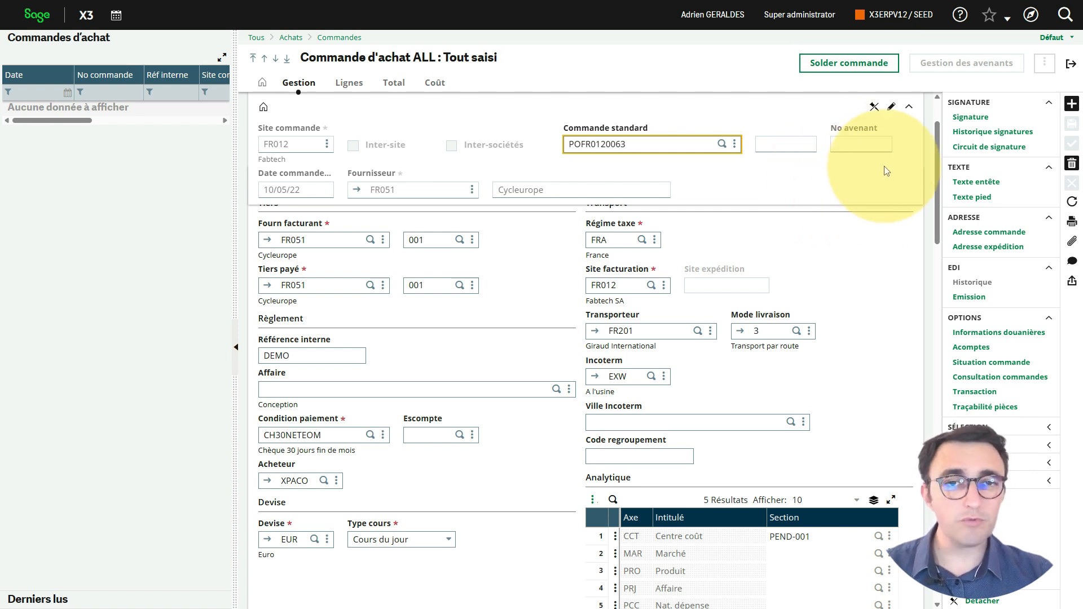
pyautogui.click(1072, 68)
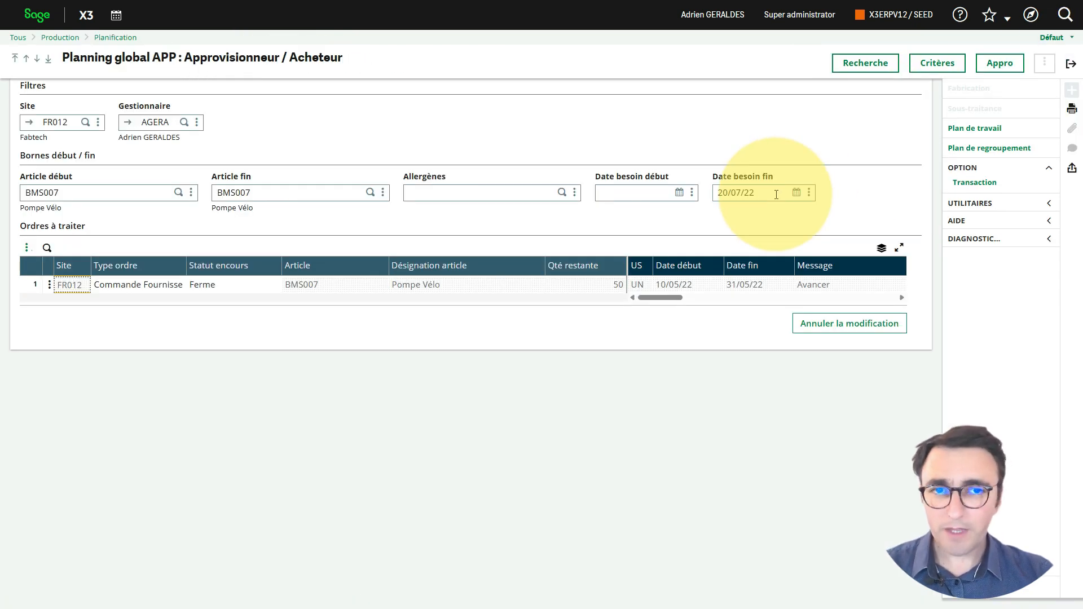
# Step: Rerun the planning search and examine the Pompe Vélo line's document and third-party (Tiers) columns
pyautogui.click(865, 62)
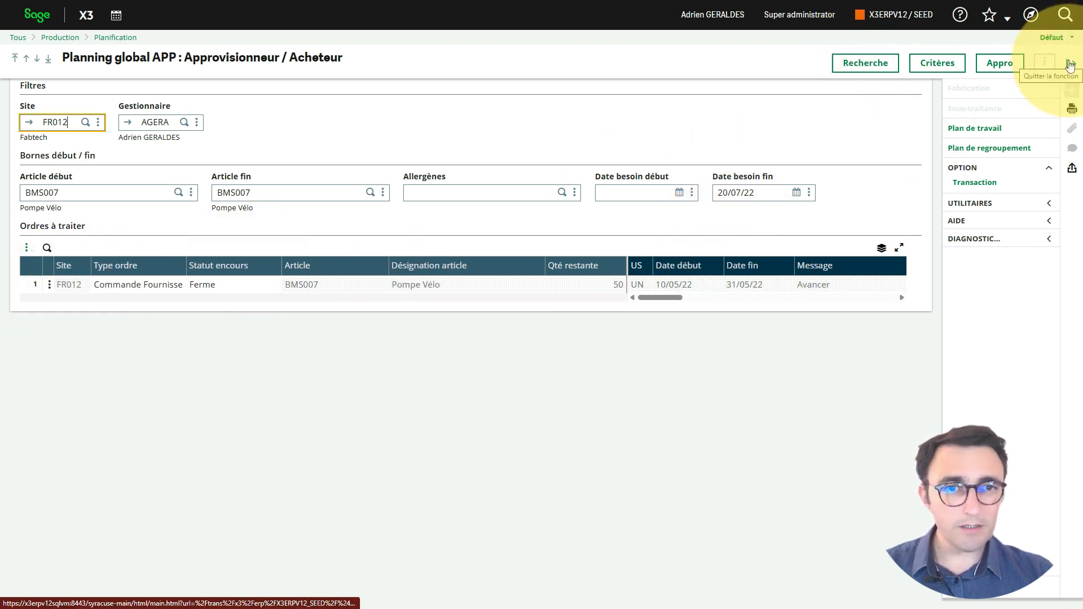
pyautogui.click(49, 285)
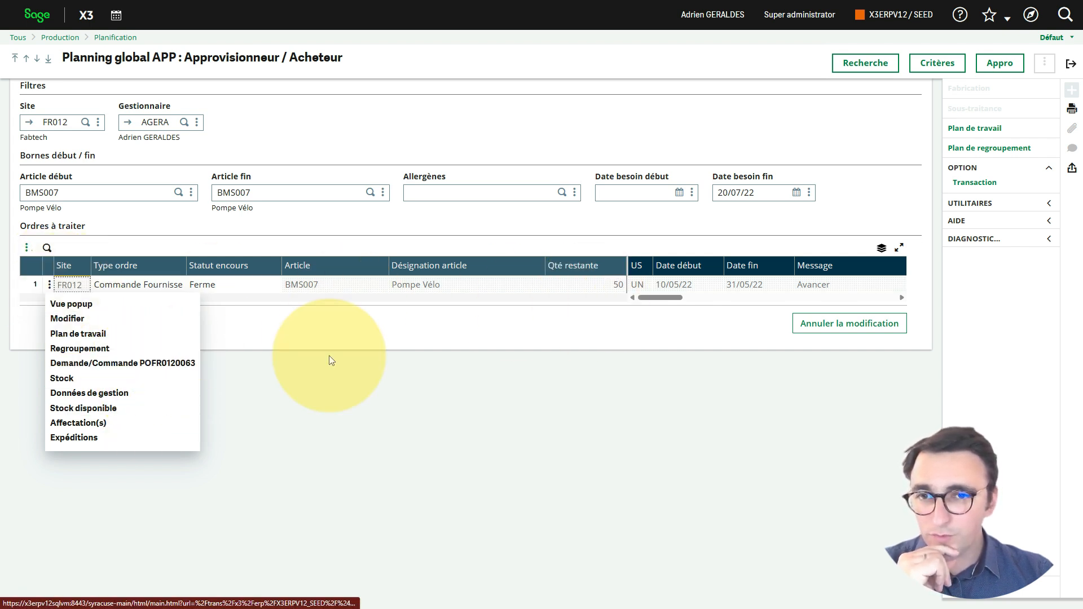
pyautogui.moveTo(662, 298); pyautogui.dragTo(819, 302)
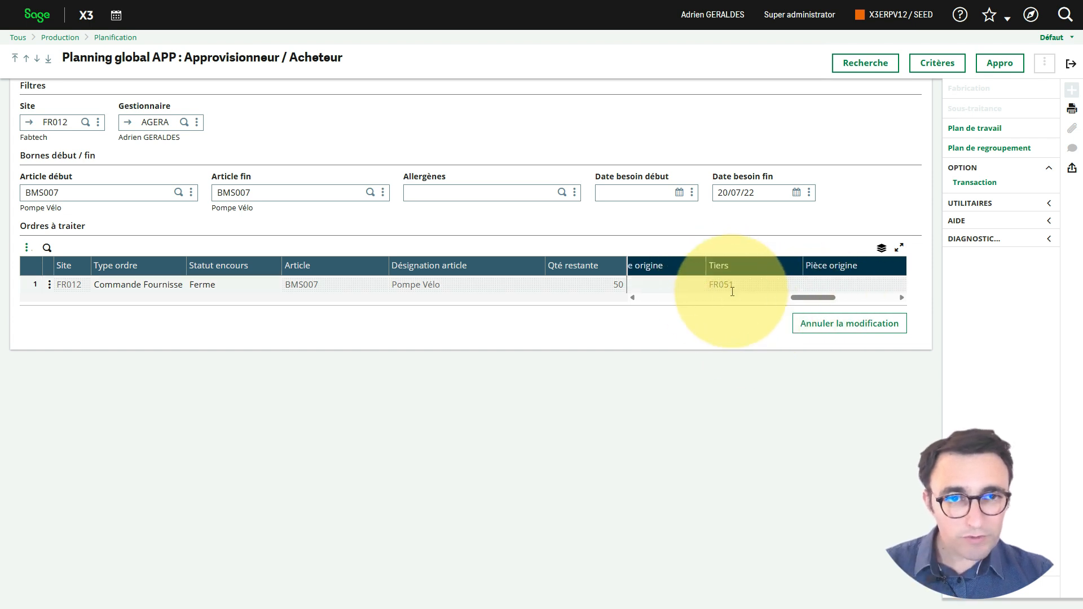
pyautogui.moveTo(818, 297); pyautogui.dragTo(741, 303)
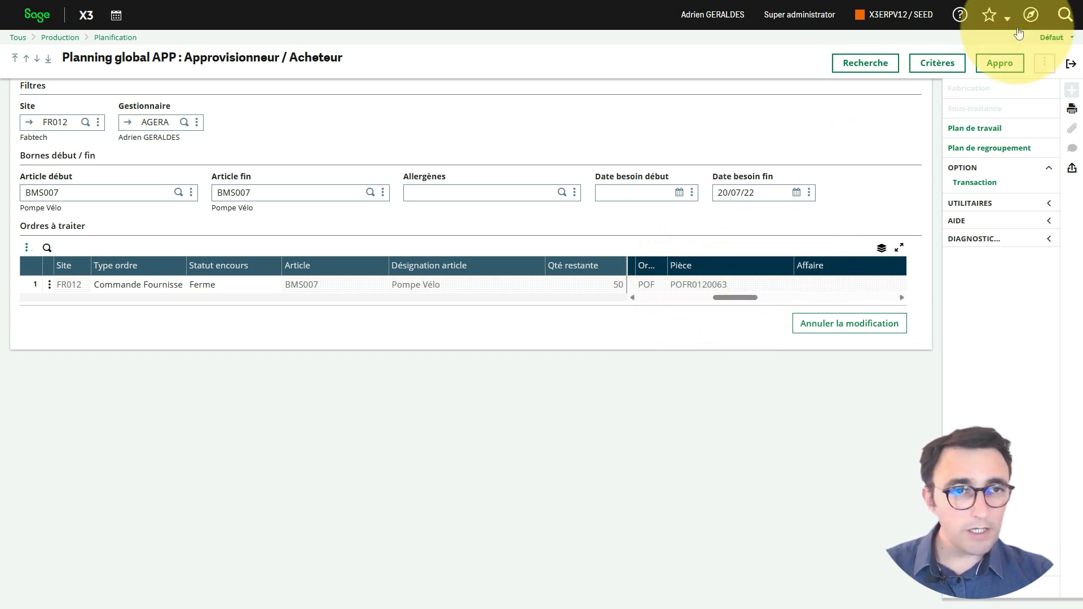
pyautogui.moveTo(736, 299); pyautogui.dragTo(814, 305)
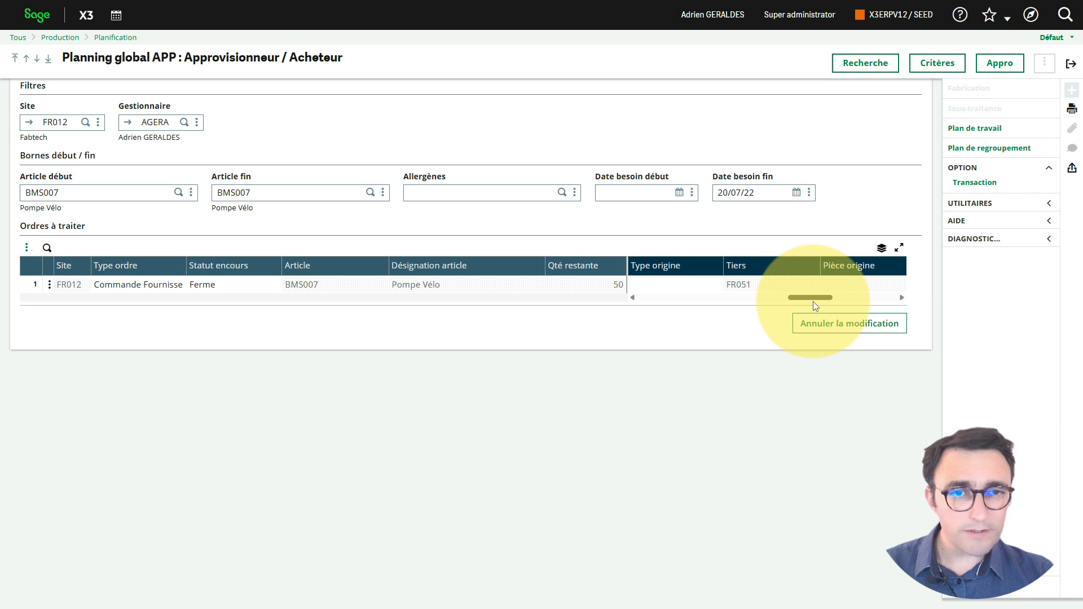
# Step: Leave the global planning and open the purchasing function Pré-réception des commandes
pyautogui.click(1071, 66)
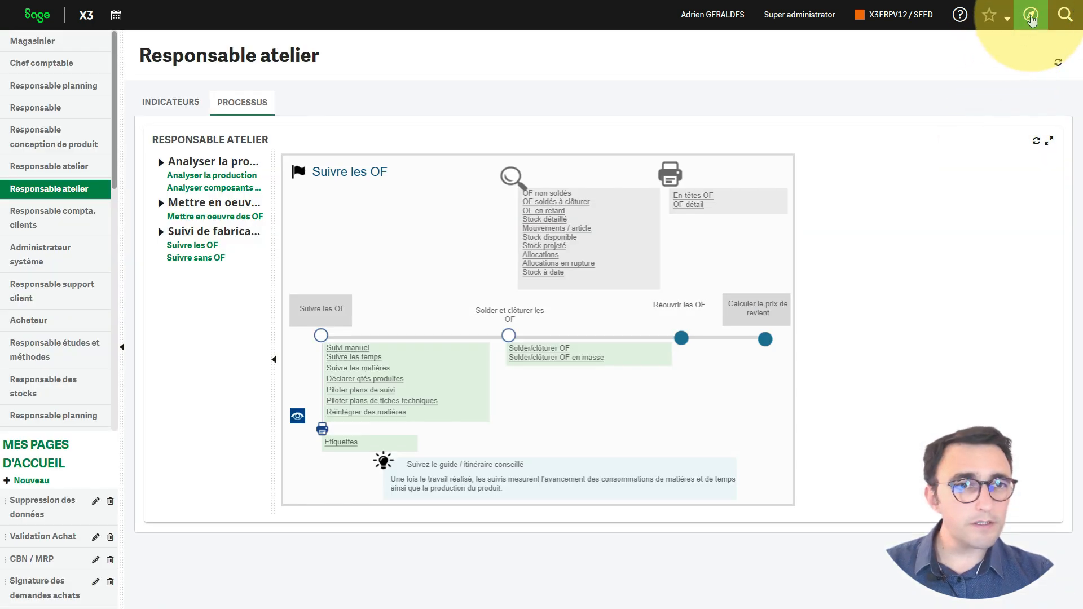
pyautogui.click(1031, 20)
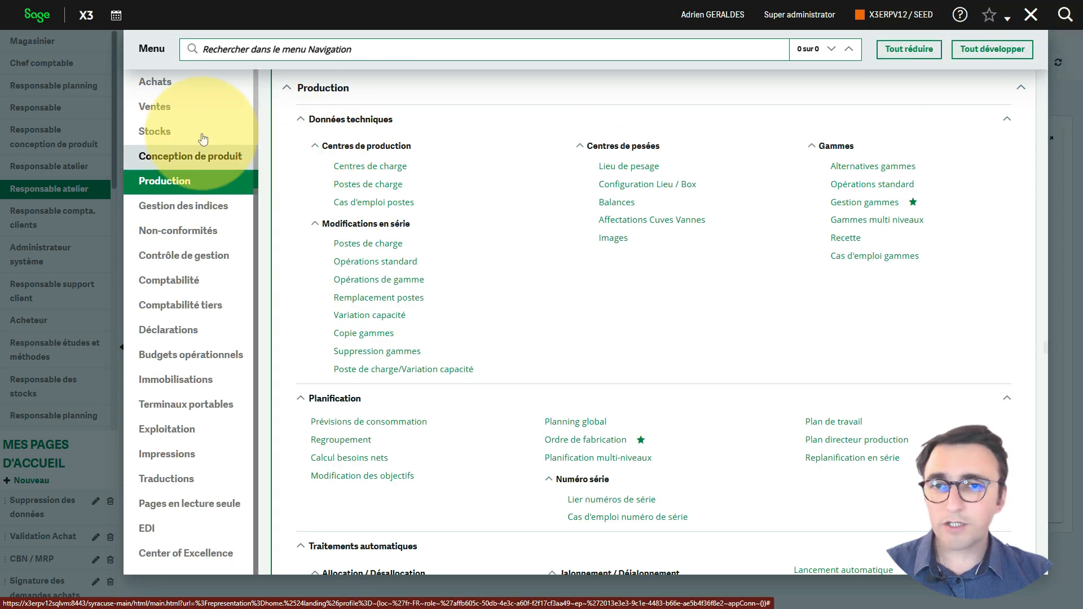
pyautogui.click(164, 85)
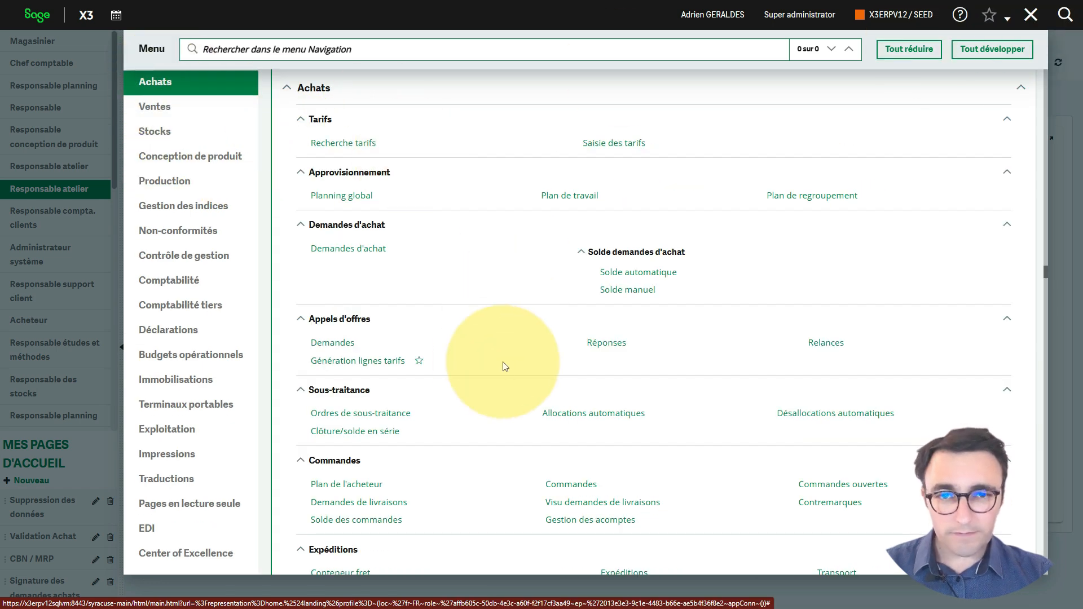
pyautogui.scroll(-3, 504, 367)
pyautogui.scroll(-2, 504, 366)
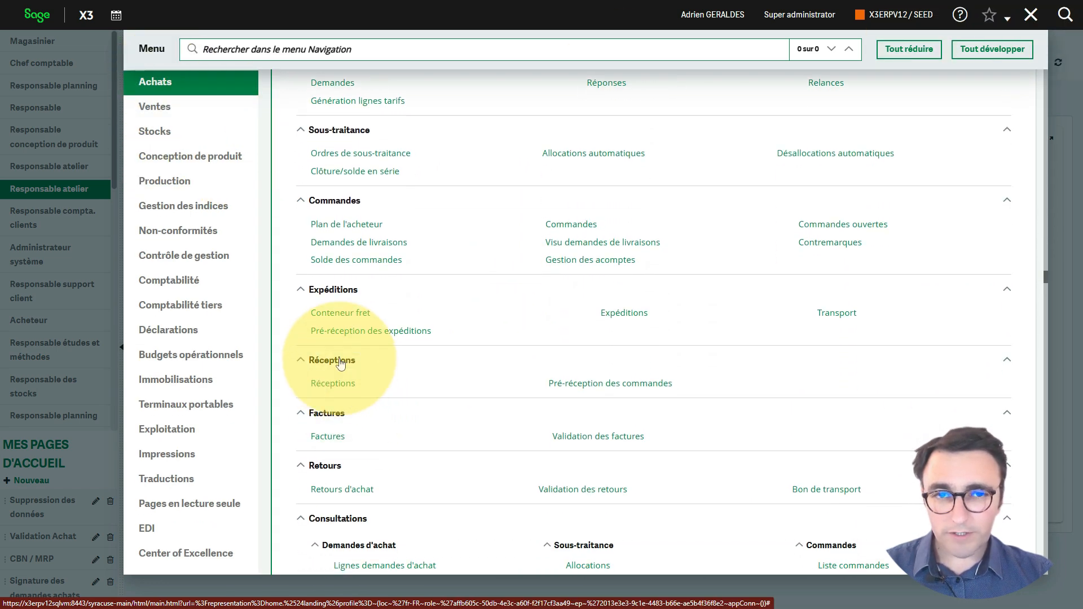
pyautogui.click(621, 387)
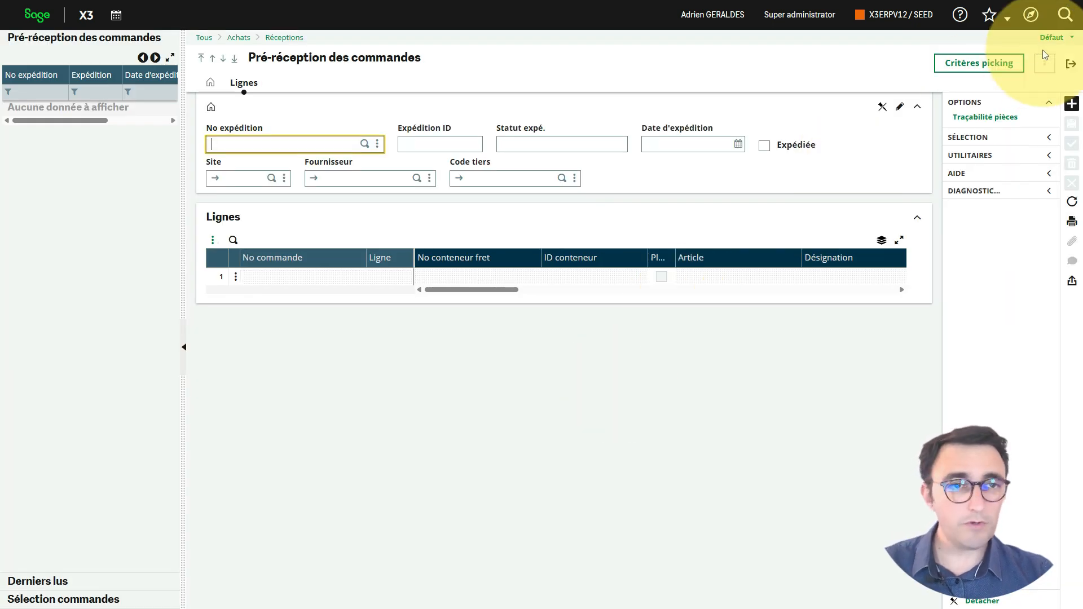
# Step: Start a new order pre-reception for site FR012 and supplier FR051
pyautogui.click(1072, 103)
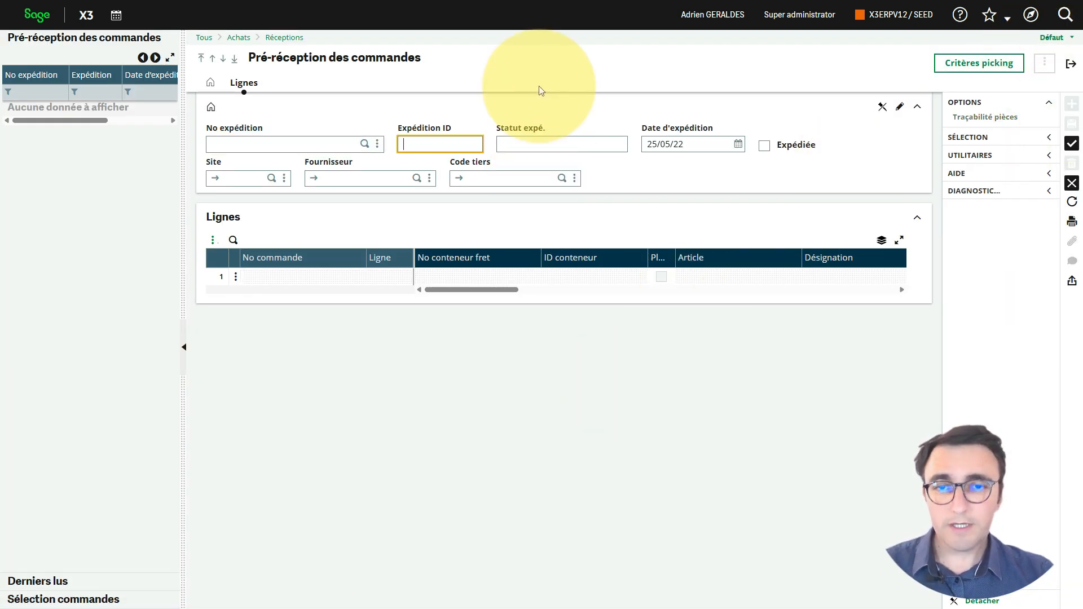
pyautogui.press('Tab')
pyautogui.press('Tab')
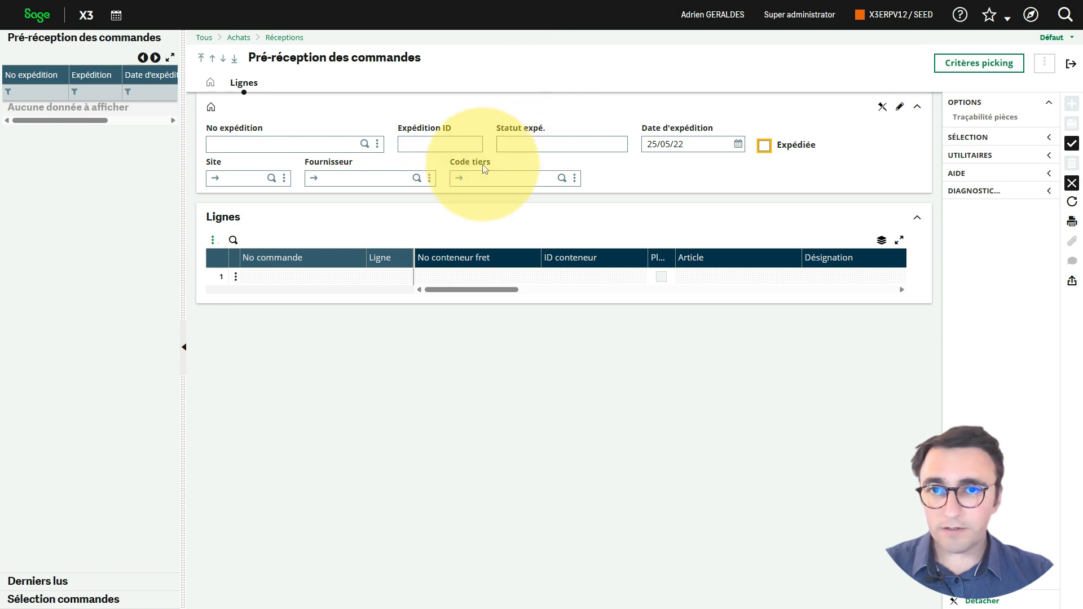
pyautogui.press('Tab')
pyautogui.write('fr012')
pyautogui.press('Tab')
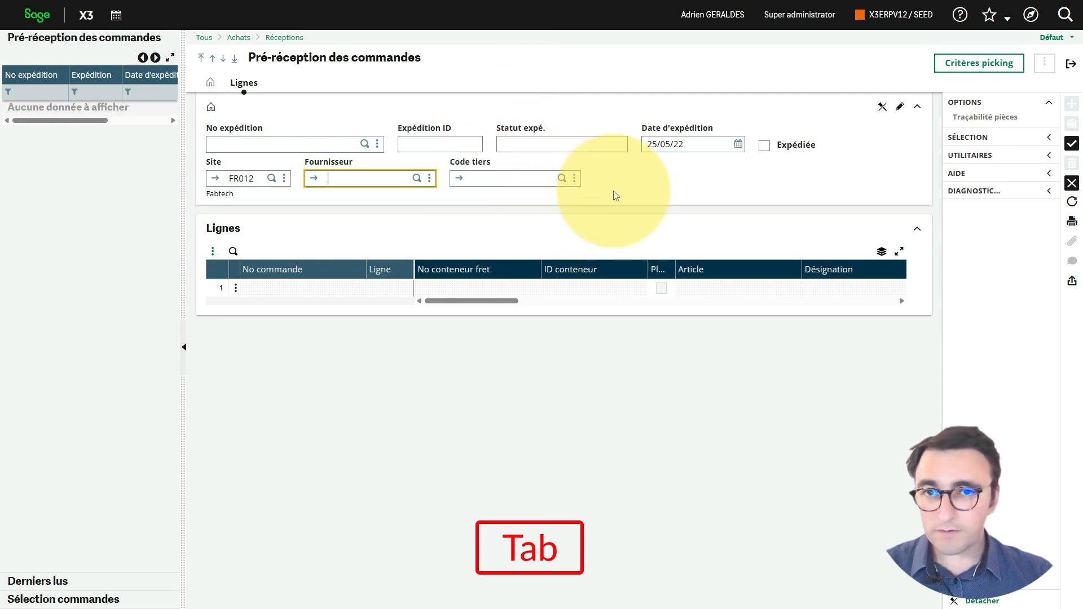
pyautogui.write('fr0')
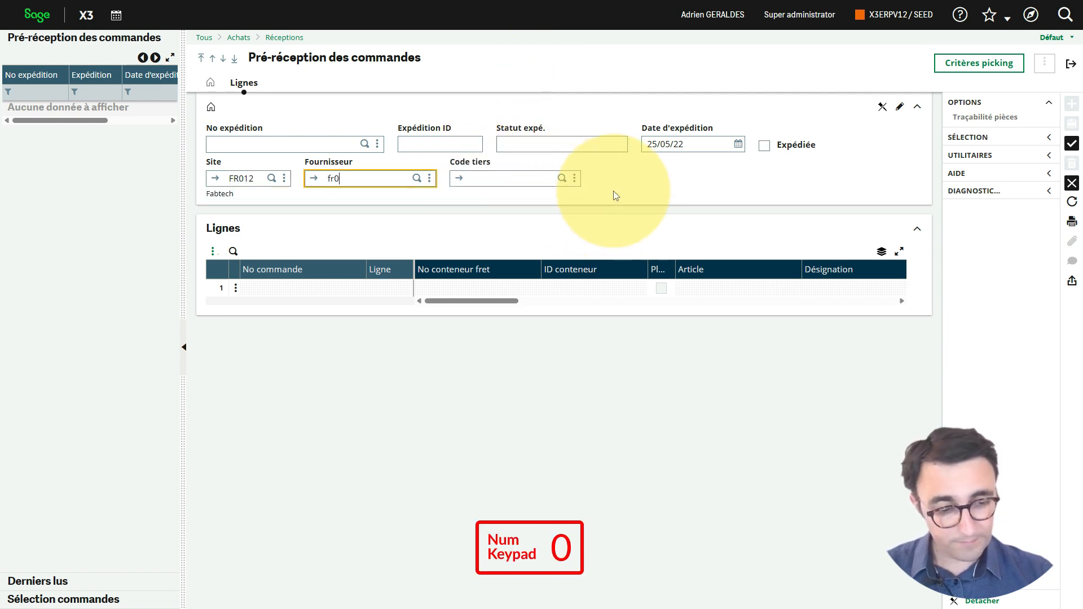
pyautogui.write('51')
pyautogui.press('Tab')
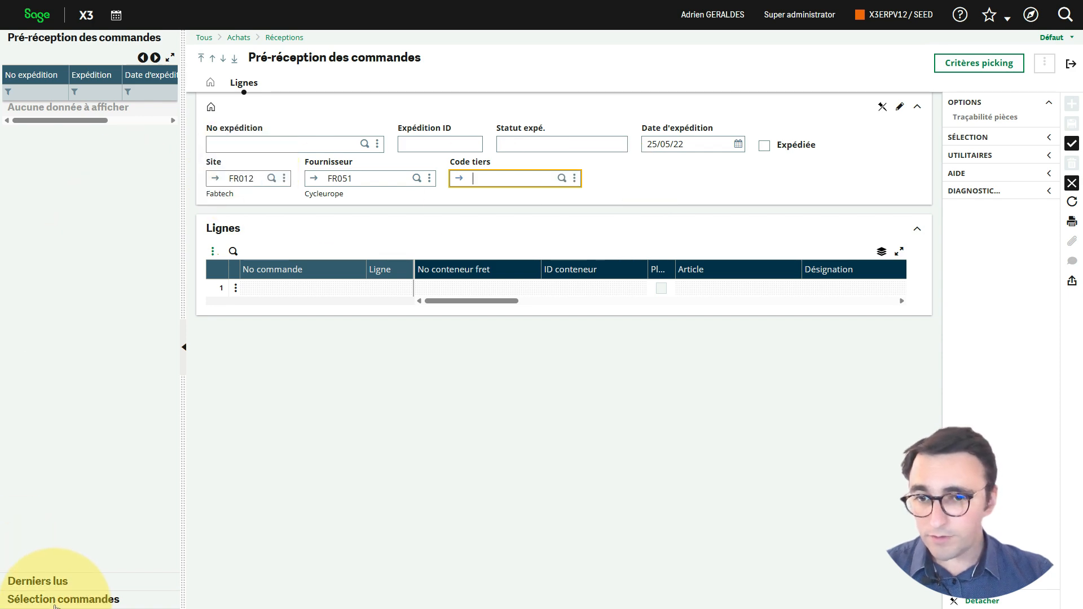
# Step: Add both lines, BMS007 and BMS008, of the FR051 order dated 10/05/2022 to the pre-reception
pyautogui.click(56, 599)
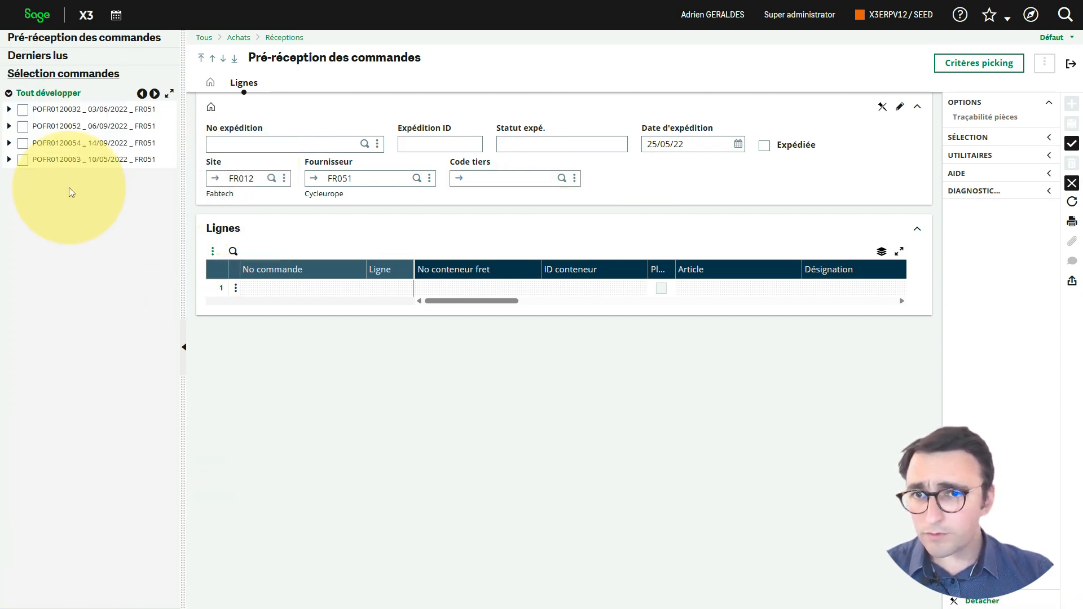
pyautogui.click(10, 159)
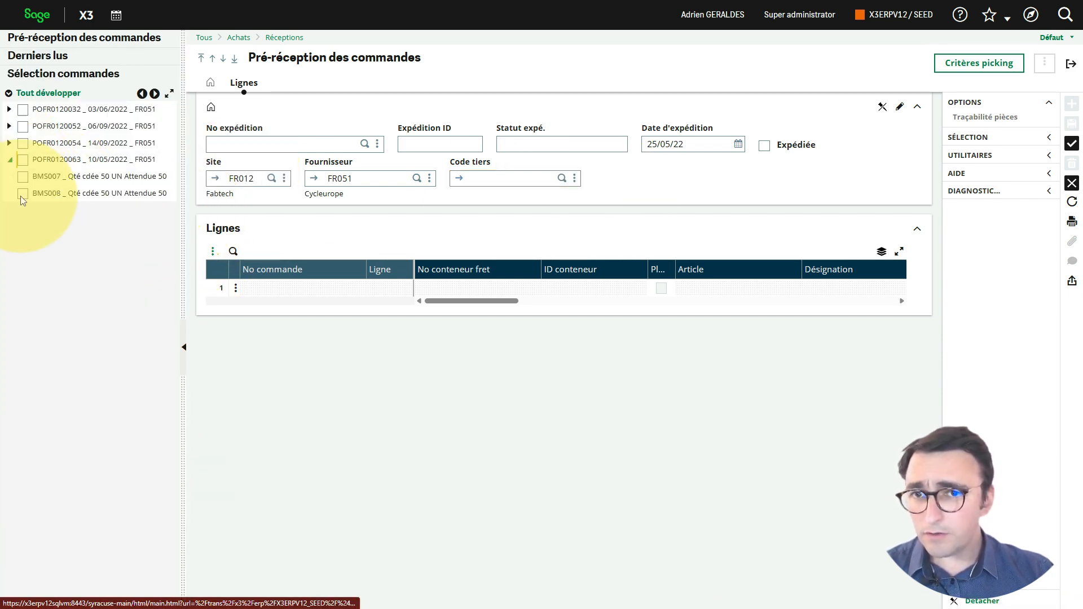
pyautogui.click(23, 160)
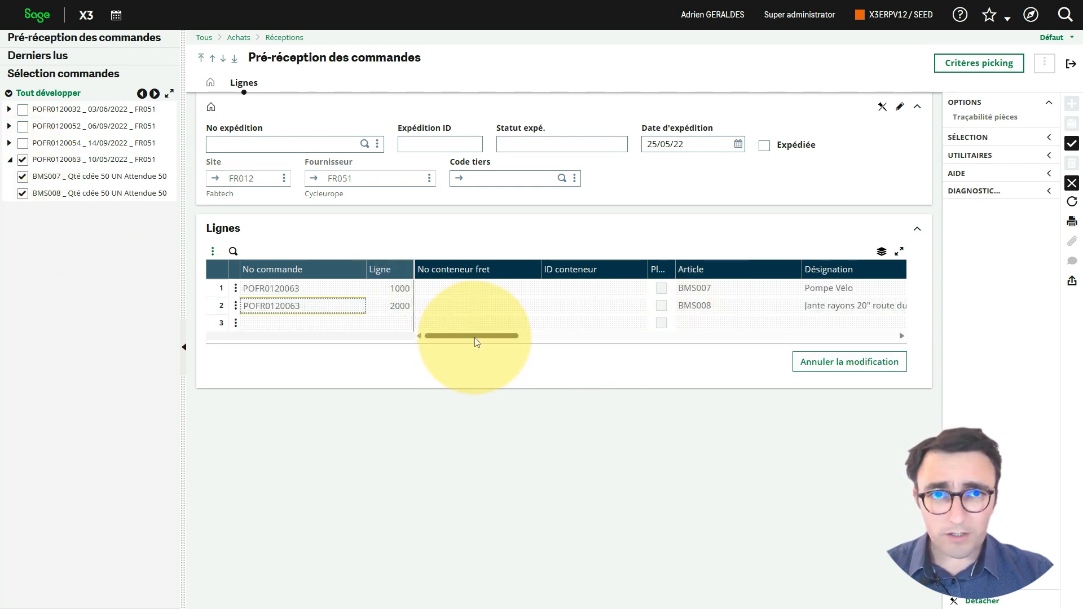
pyautogui.moveTo(517, 336); pyautogui.dragTo(654, 337)
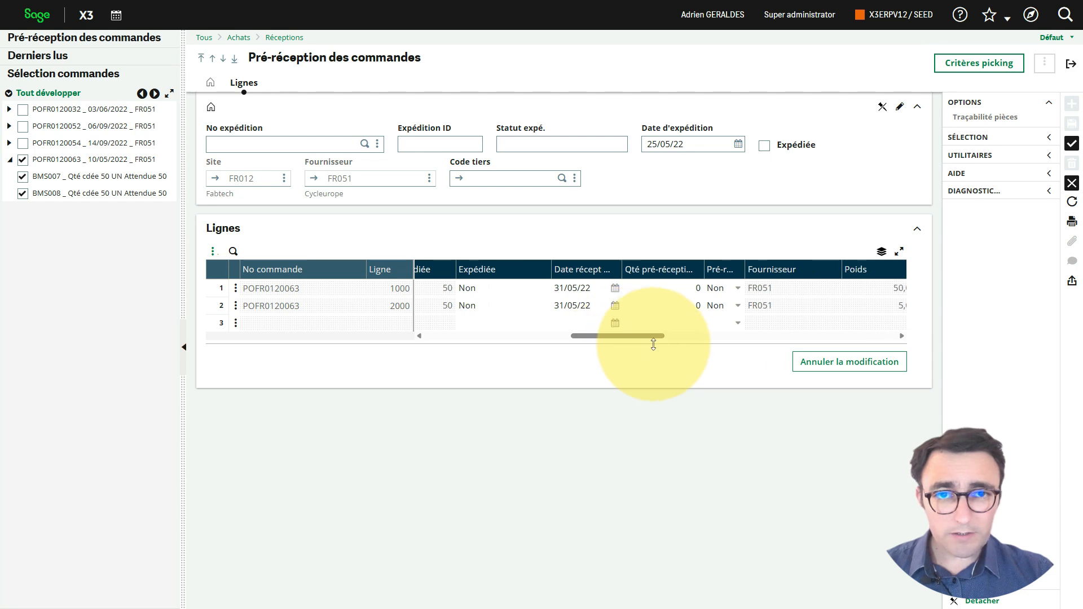
# Step: Widen the Date récept prévue column and set the expected receipt date of both pre-reception lines to 27/05/22
pyautogui.moveTo(618, 270); pyautogui.dragTo(663, 271)
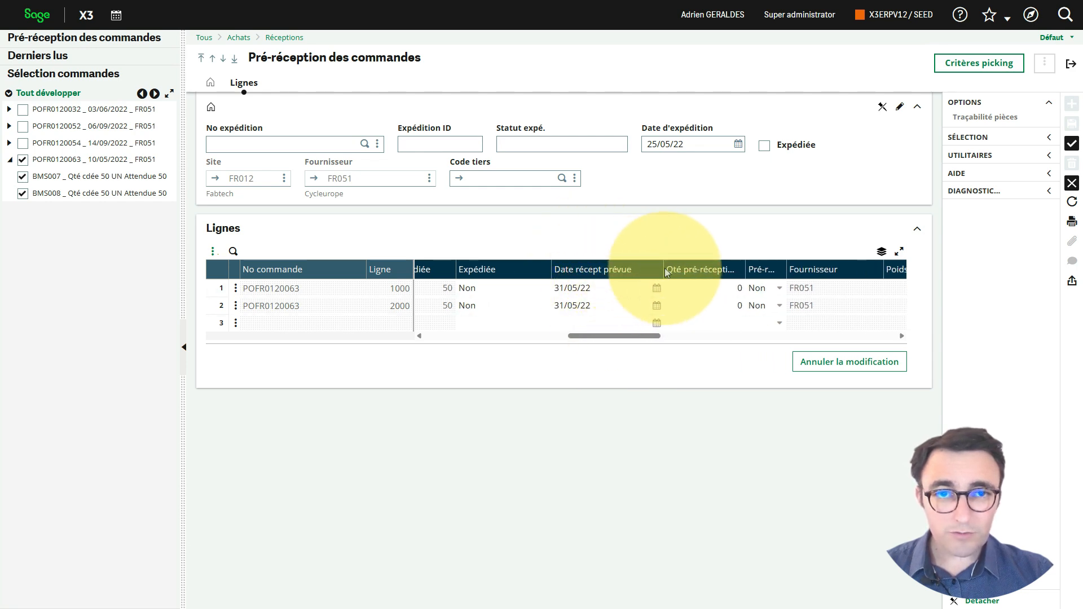
pyautogui.click(657, 289)
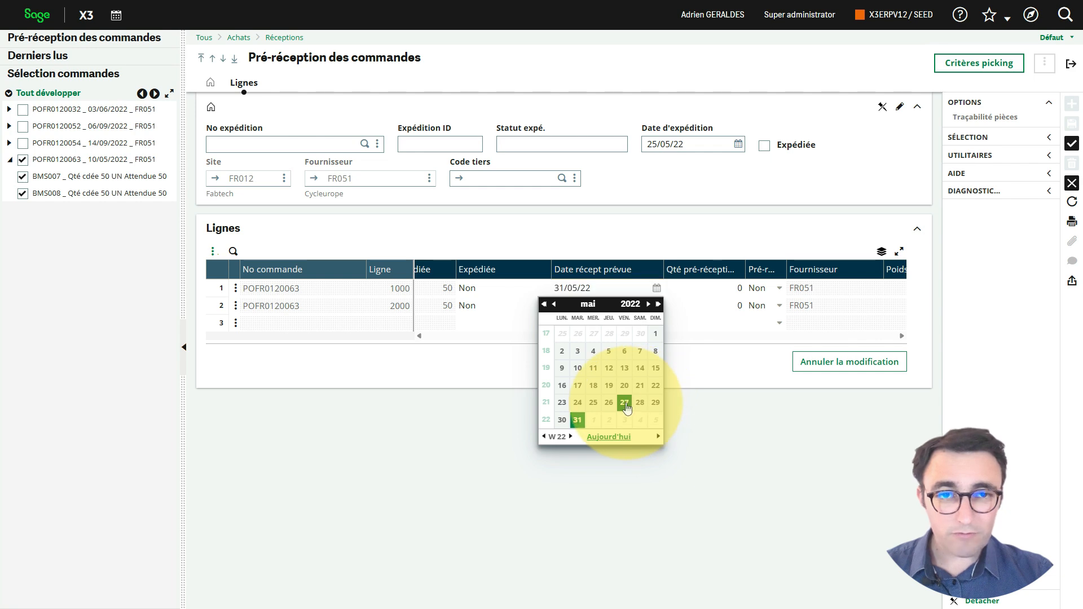
pyautogui.click(625, 402)
pyautogui.tripleClick(606, 289)
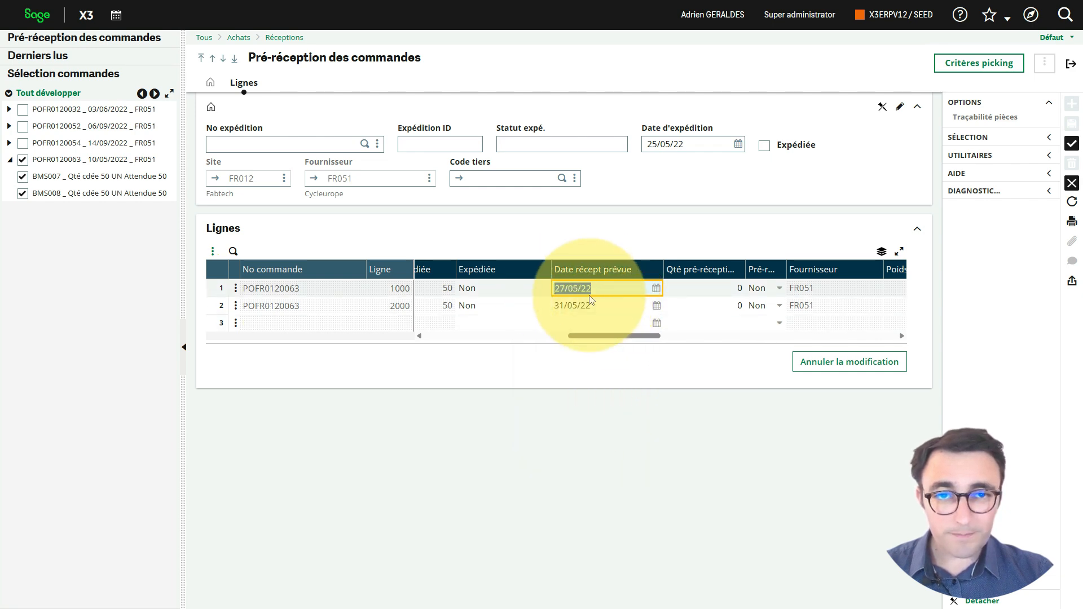
pyautogui.hotkey('ctrl', 'c')
pyautogui.click(608, 307)
pyautogui.tripleClick(608, 307)
pyautogui.hotkey('ctrl', 'v')
pyautogui.press('Tab')
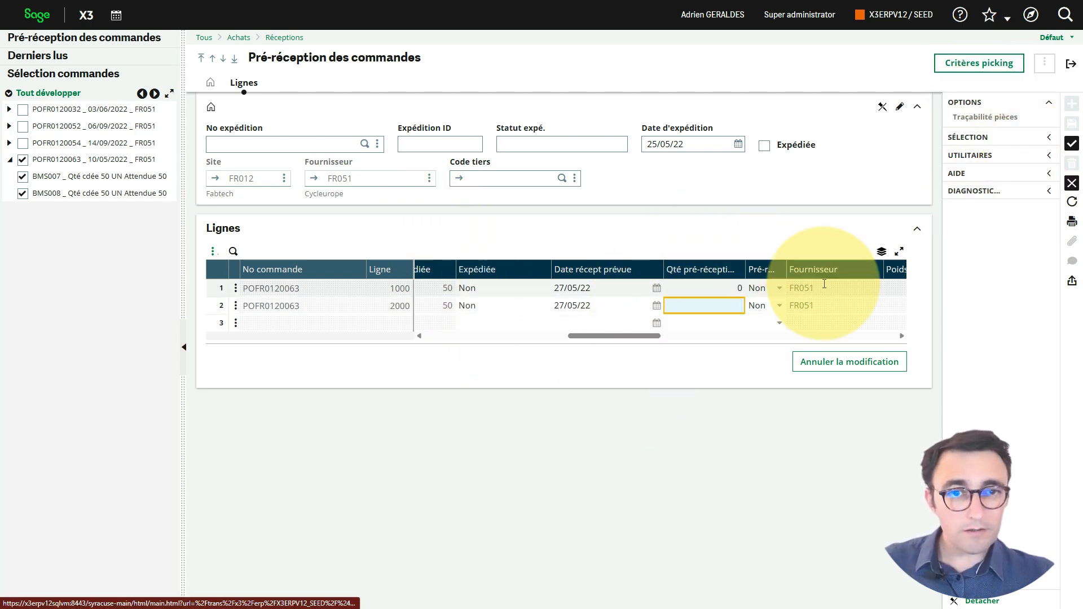
# Step: Set the Date récept prévue of both pre-reception lines to 25/05/22 and create the pre-reception
pyautogui.moveTo(744, 270); pyautogui.dragTo(778, 270)
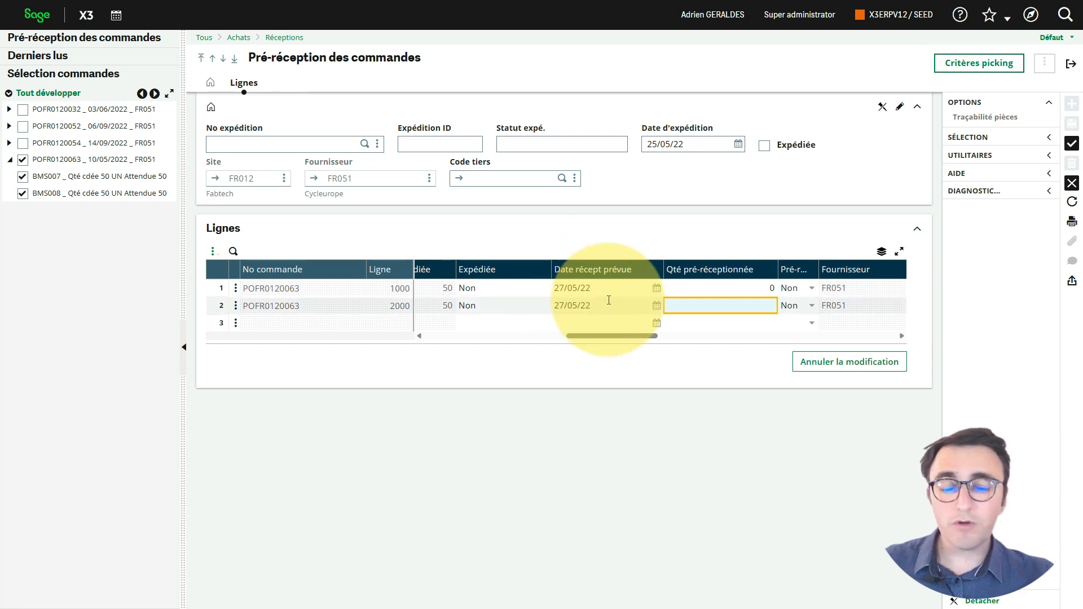
pyautogui.click(656, 294)
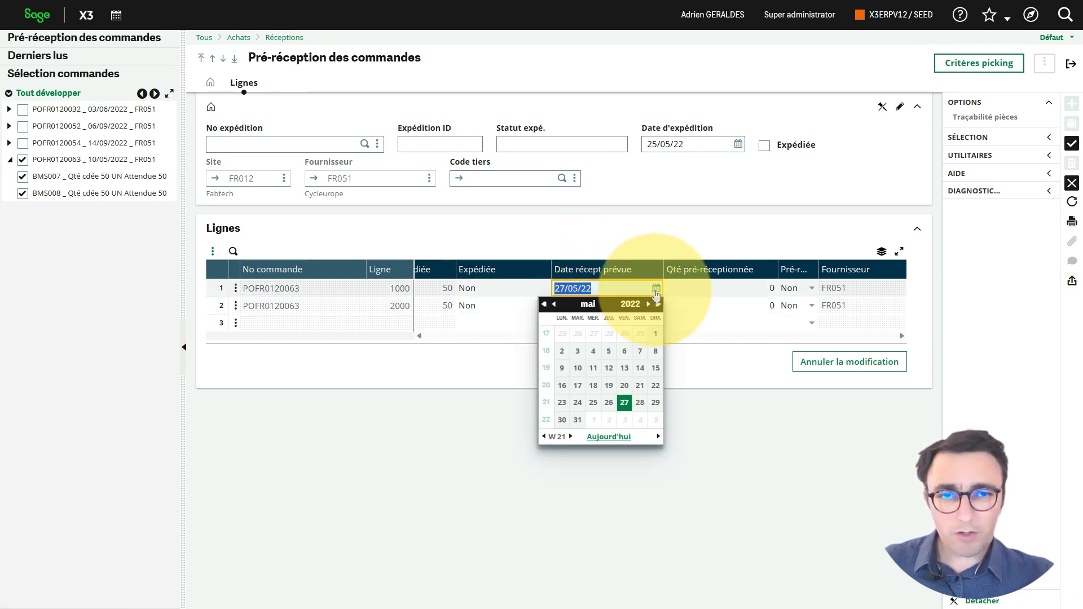
pyautogui.click(598, 405)
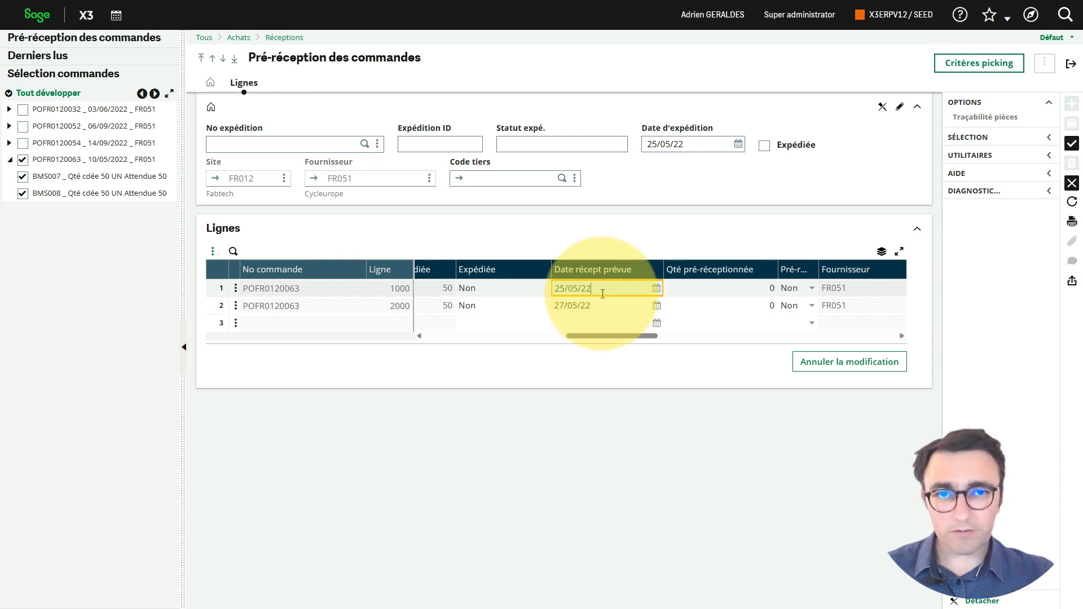
pyautogui.moveTo(603, 294); pyautogui.dragTo(535, 291)
pyautogui.hotkey('ctrl', 'c')
pyautogui.click(605, 305)
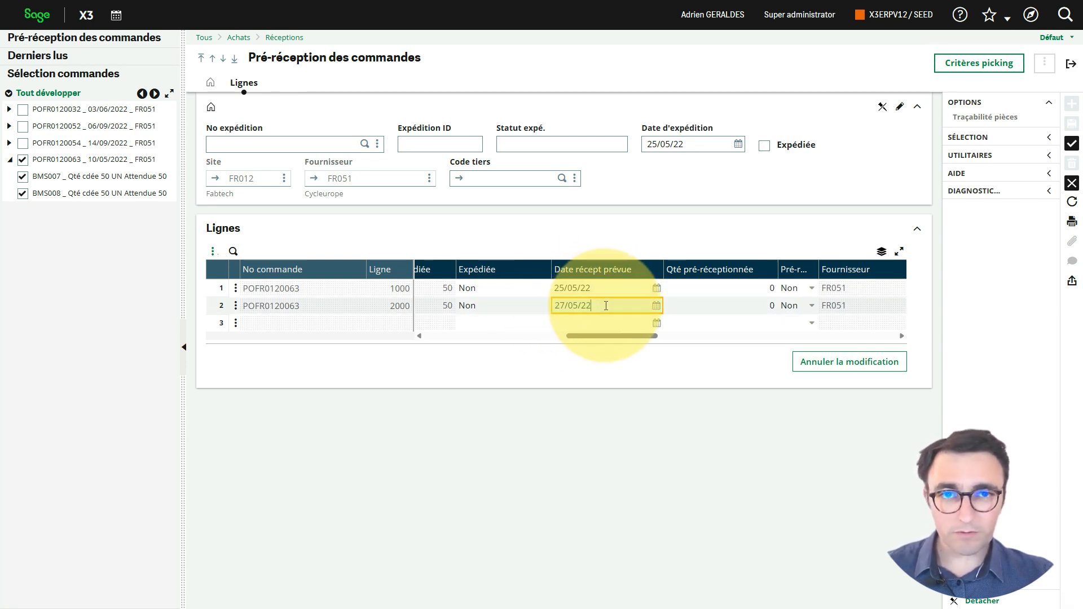
pyautogui.hotkey('ctrl', 'a')
pyautogui.hotkey('ctrl', 'v')
pyautogui.click(1072, 144)
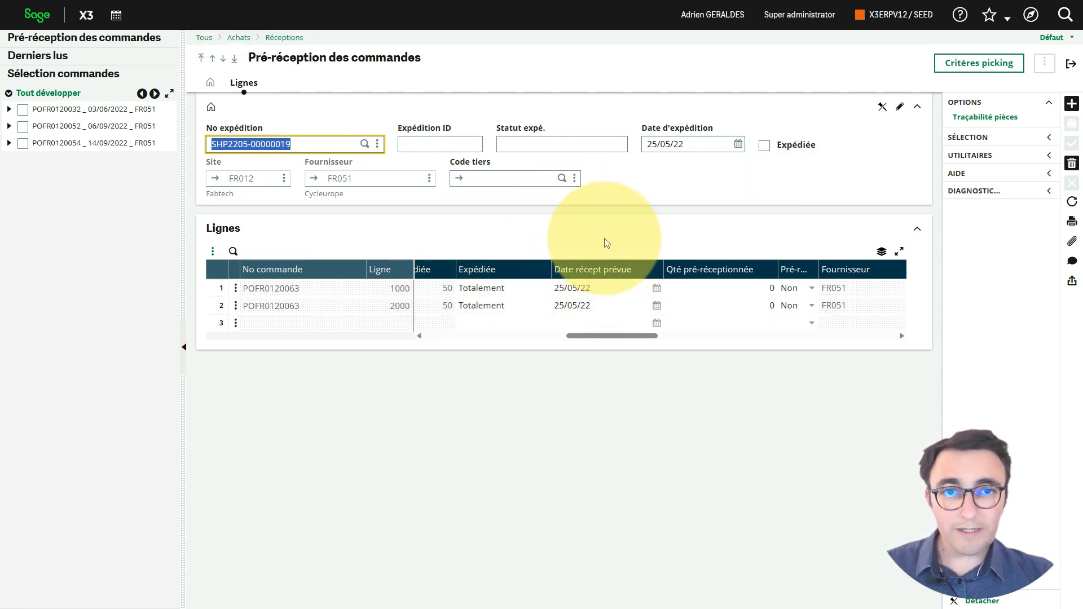
# Step: Leave the order pre-reception and open the Calcul besoins nets function for stock replenishment
pyautogui.click(1070, 64)
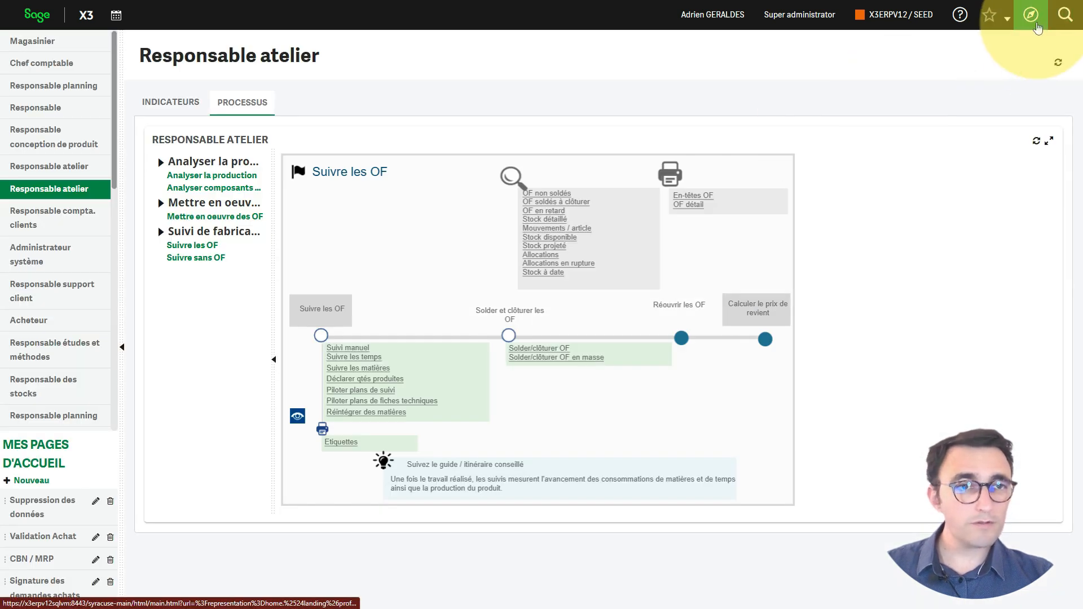
pyautogui.click(1037, 25)
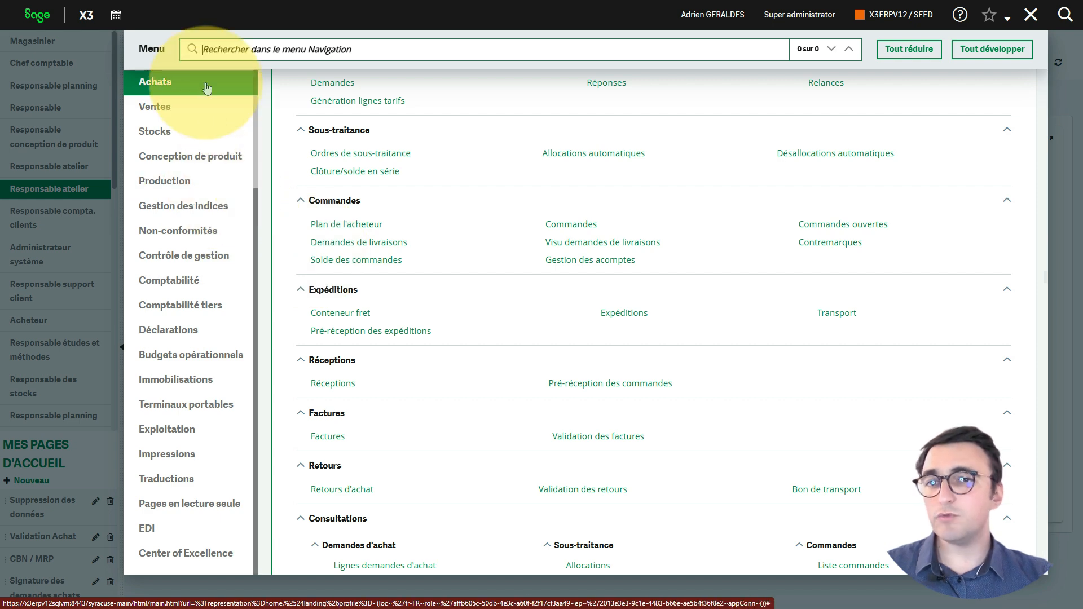
pyautogui.click(179, 113)
pyautogui.click(179, 135)
pyautogui.scroll(-6, 666, 357)
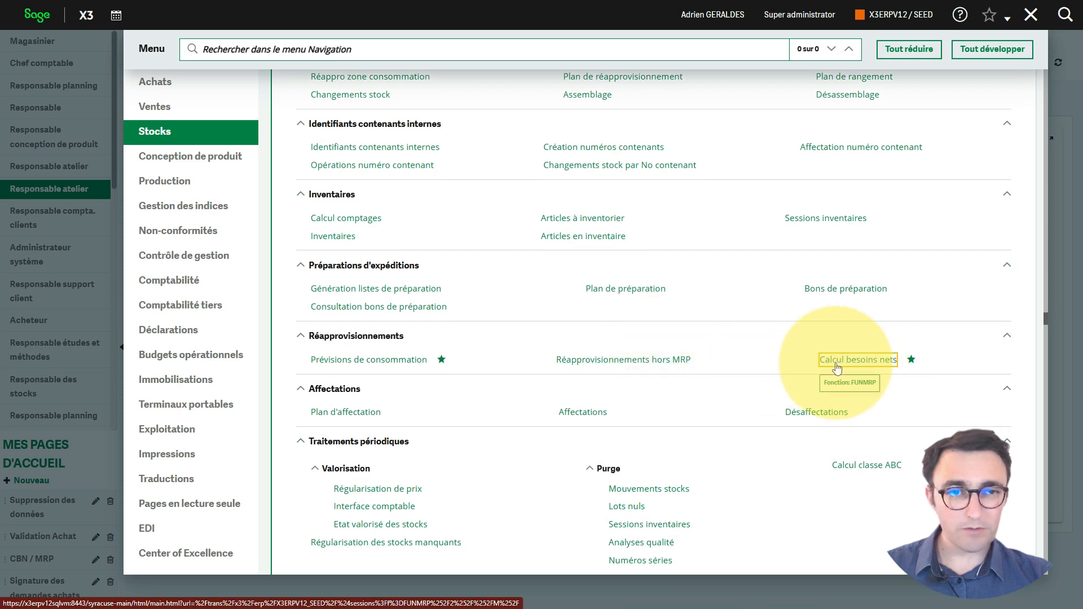
pyautogui.click(861, 362)
# Step: Run the net requirements calculation for stock site FR012 and leave its trace log
pyautogui.press('Tab')
pyautogui.press('Tab')
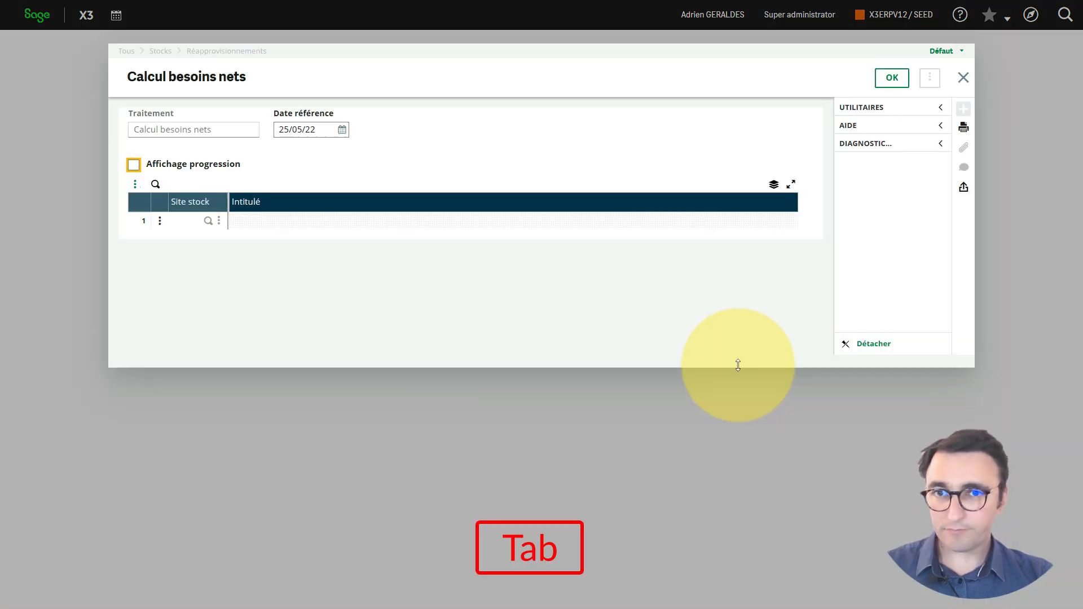
pyautogui.write('fr0')
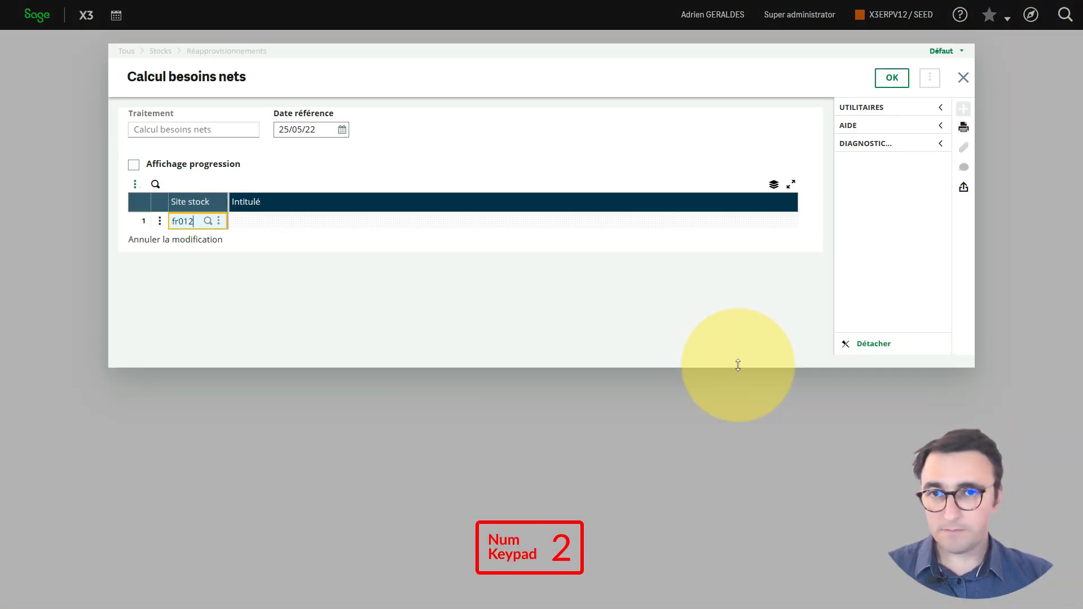
pyautogui.write('12')
pyautogui.press('Return')
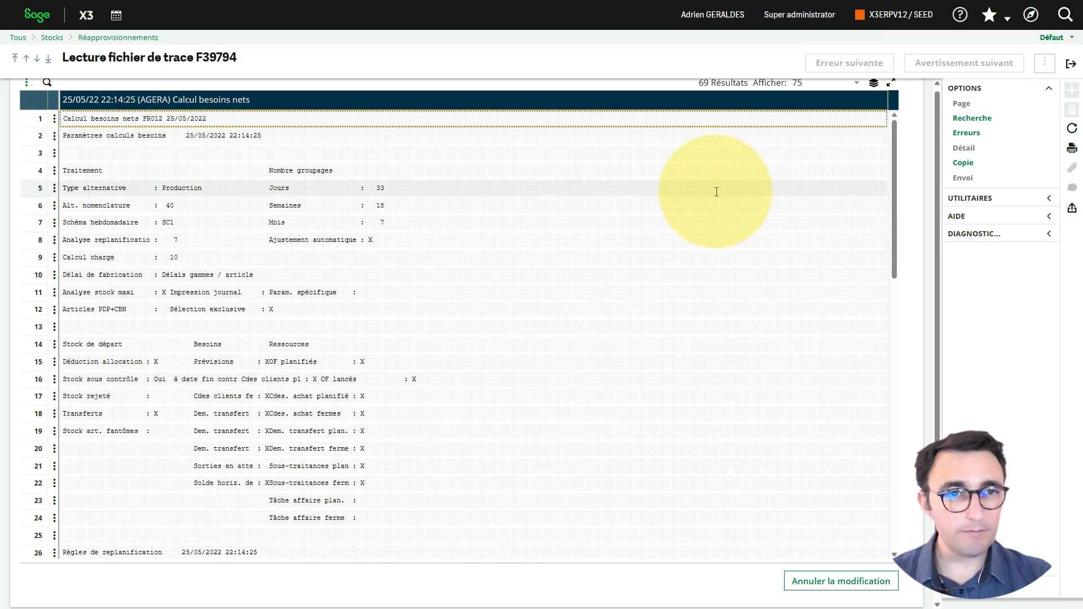
pyautogui.click(1071, 64)
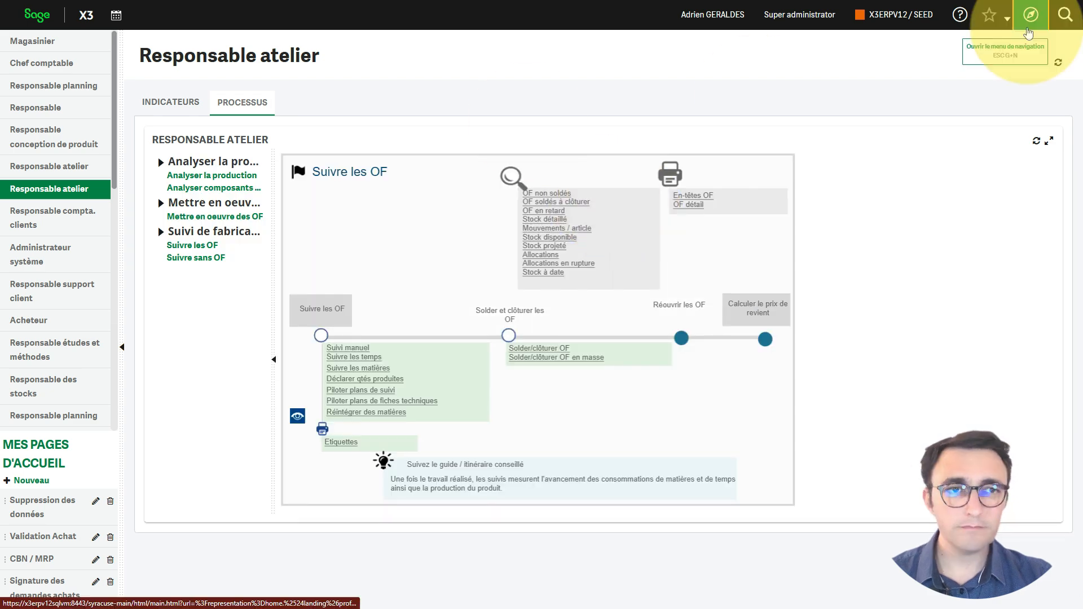
# Step: Open the production Planning global with the APP Approvisionneur / Acheteur transaction
pyautogui.click(1030, 20)
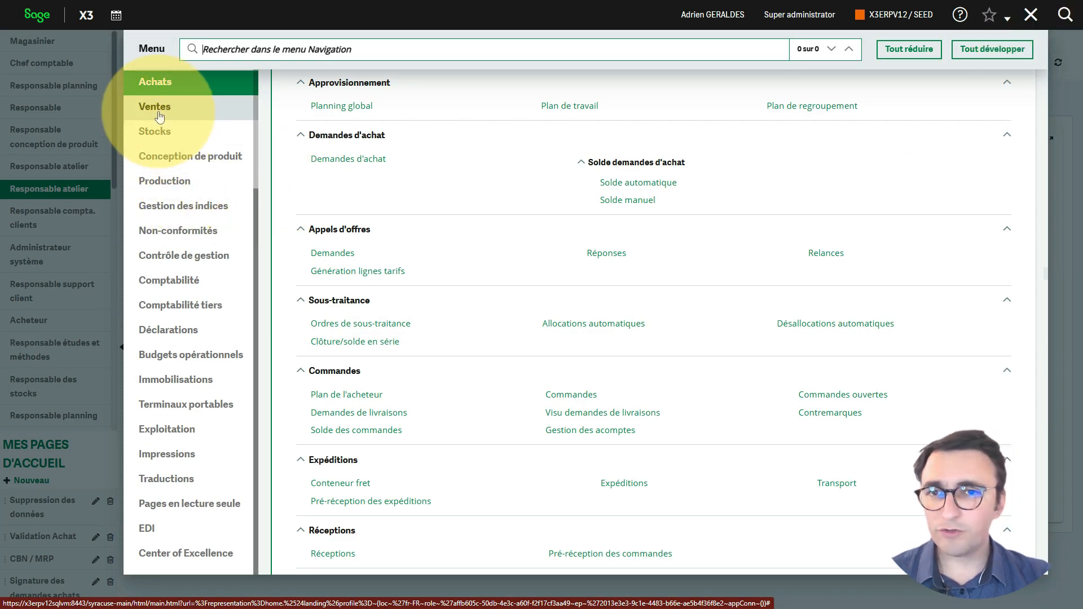
pyautogui.click(176, 179)
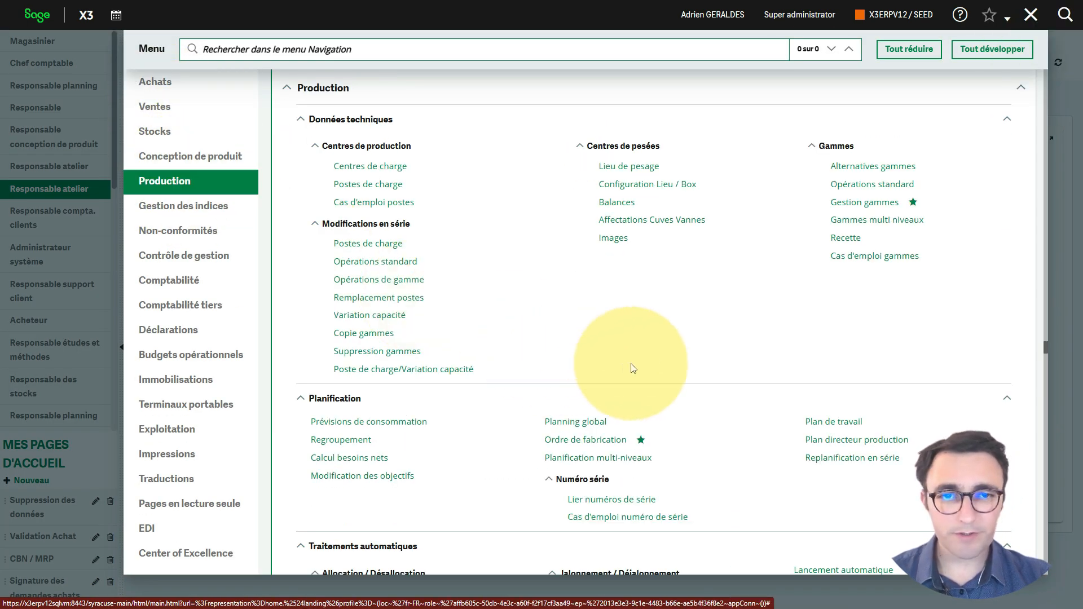
pyautogui.click(575, 421)
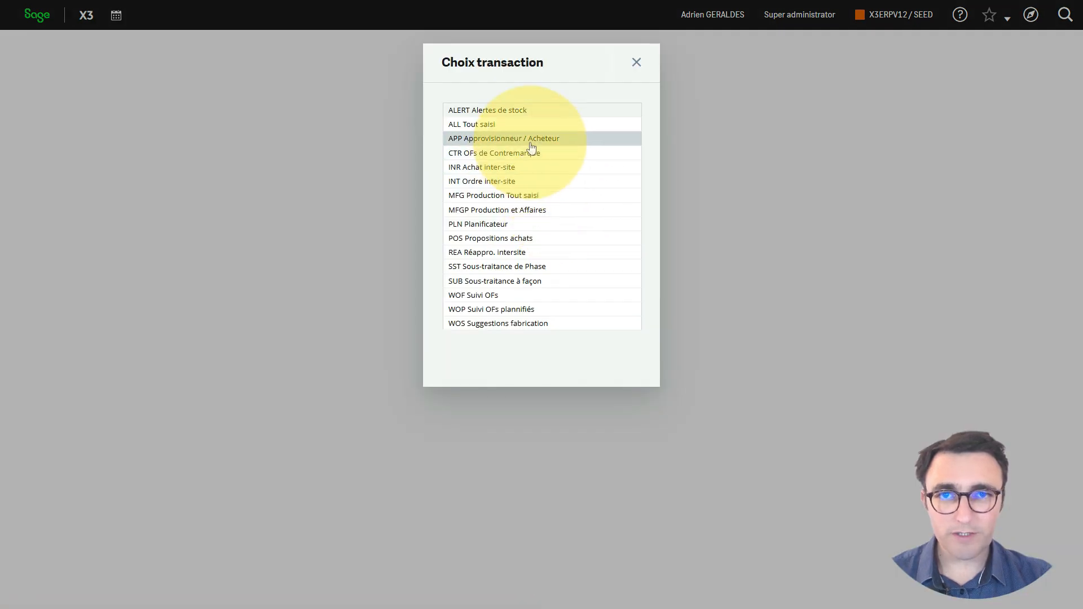
pyautogui.click(534, 144)
# Step: Search the global planning for site FR012 and article BMS007, and narrow the Désignation article column
pyautogui.write('fr012')
pyautogui.press('Tab')
pyautogui.press('Tab')
pyautogui.press('Tab')
pyautogui.hotkey('shift', 'Tab')
pyautogui.write('b')
pyautogui.press('Tab')
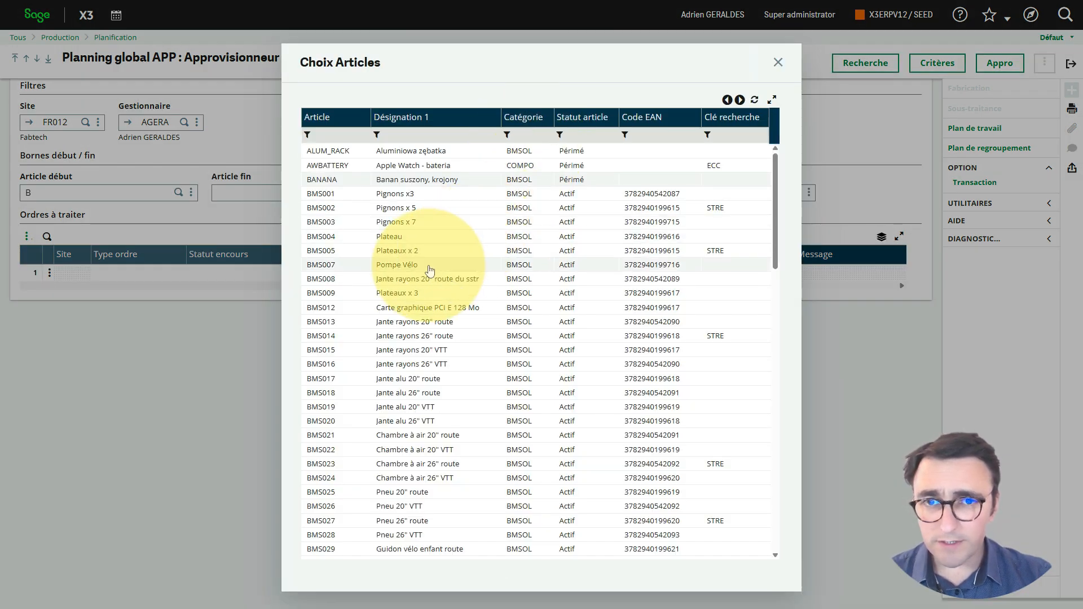
pyautogui.click(429, 270)
pyautogui.press('Return')
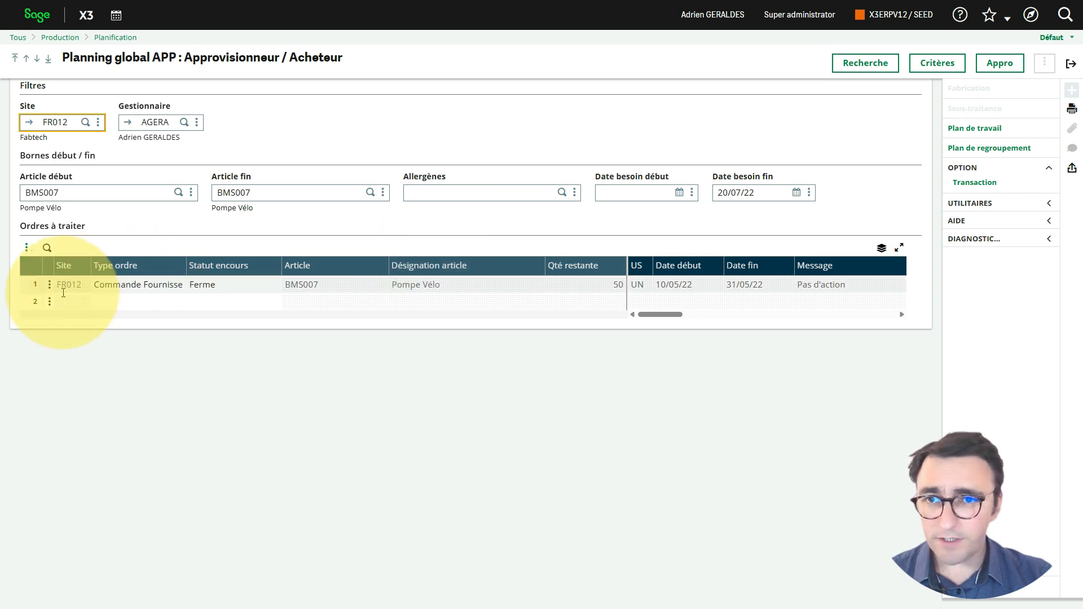
pyautogui.moveTo(665, 314); pyautogui.dragTo(616, 321)
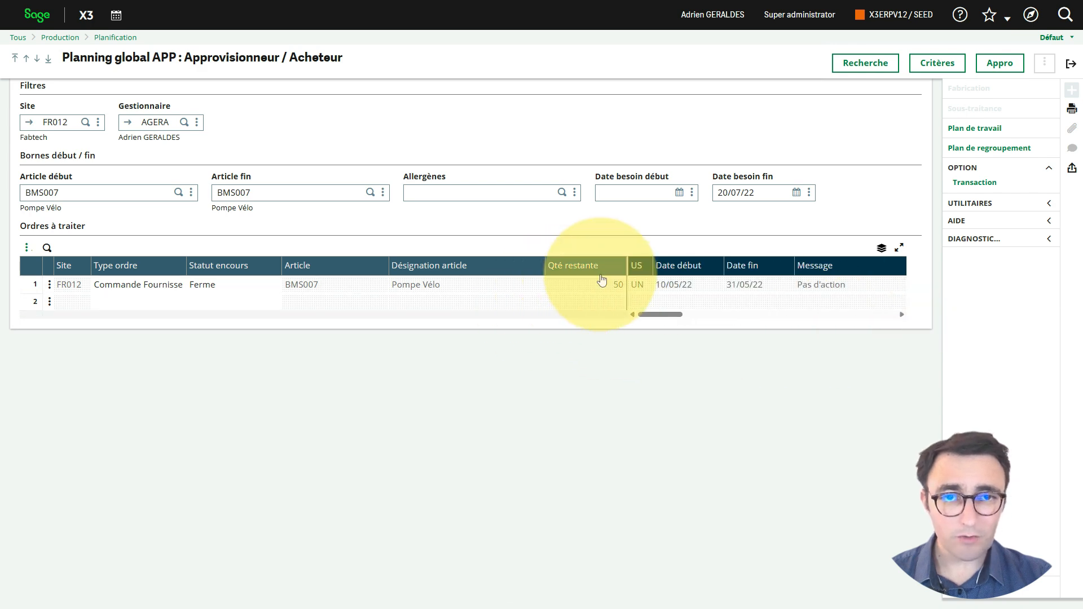
pyautogui.moveTo(542, 268); pyautogui.dragTo(491, 270)
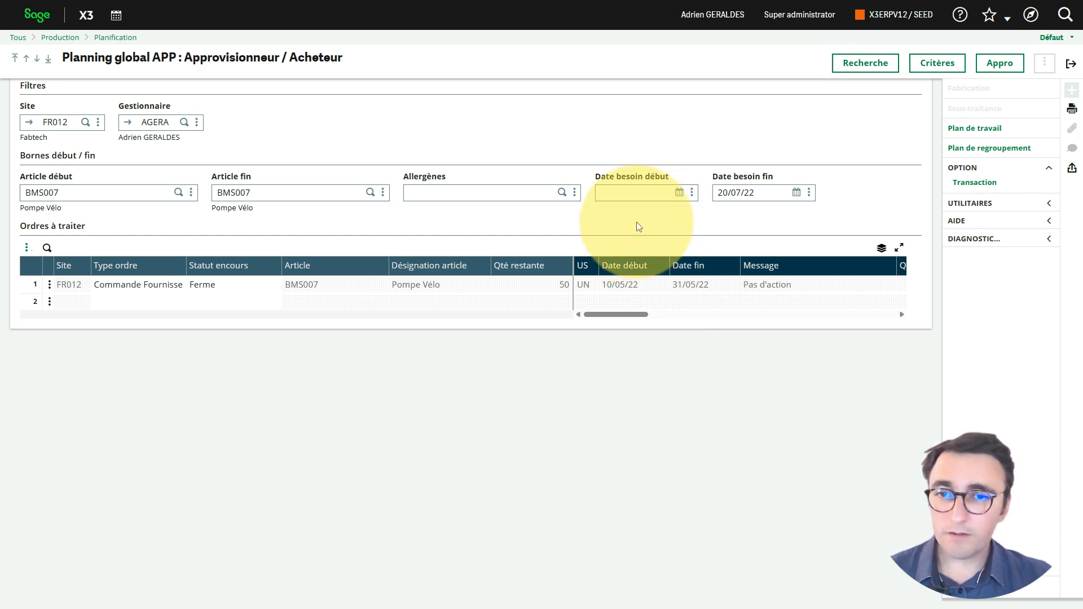
# Step: Open the Stock disponible inquiry from the Pompe Vélo planning line and examine the article's stock projection by period
pyautogui.click(49, 286)
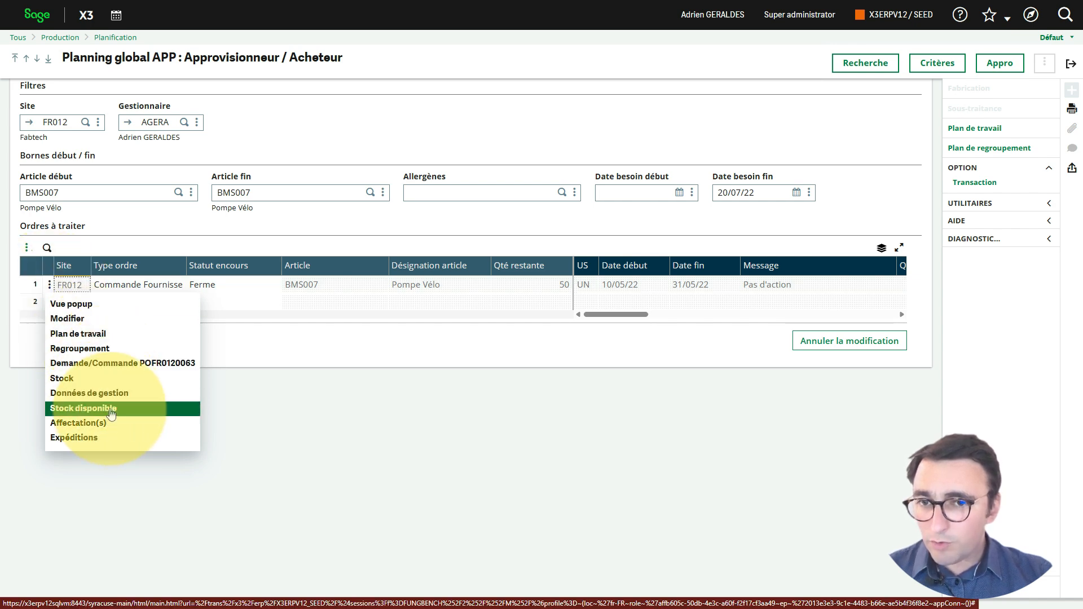
pyautogui.click(112, 415)
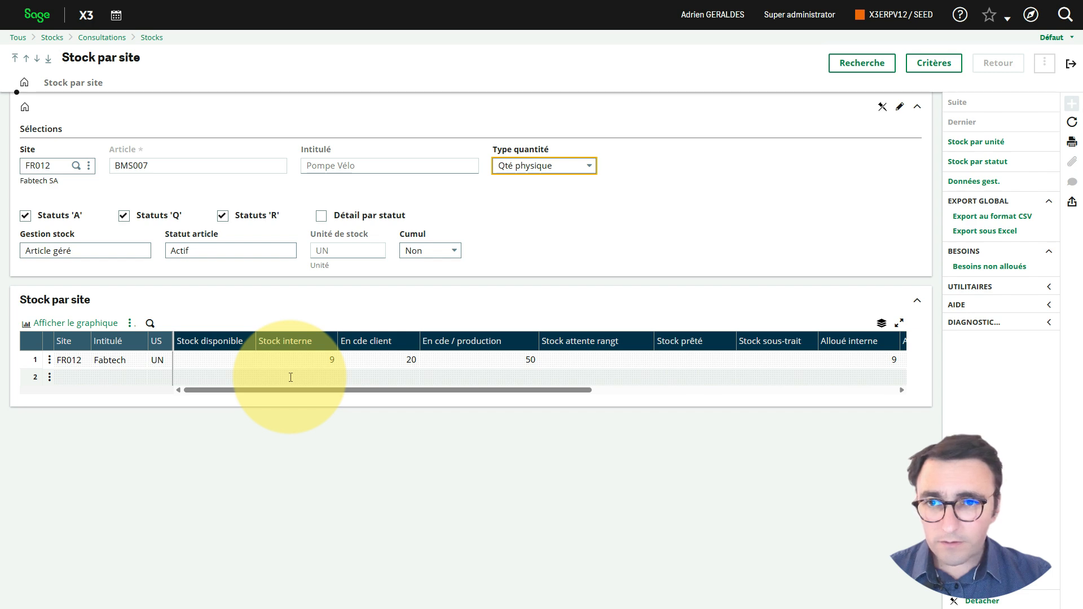
pyautogui.click(49, 360)
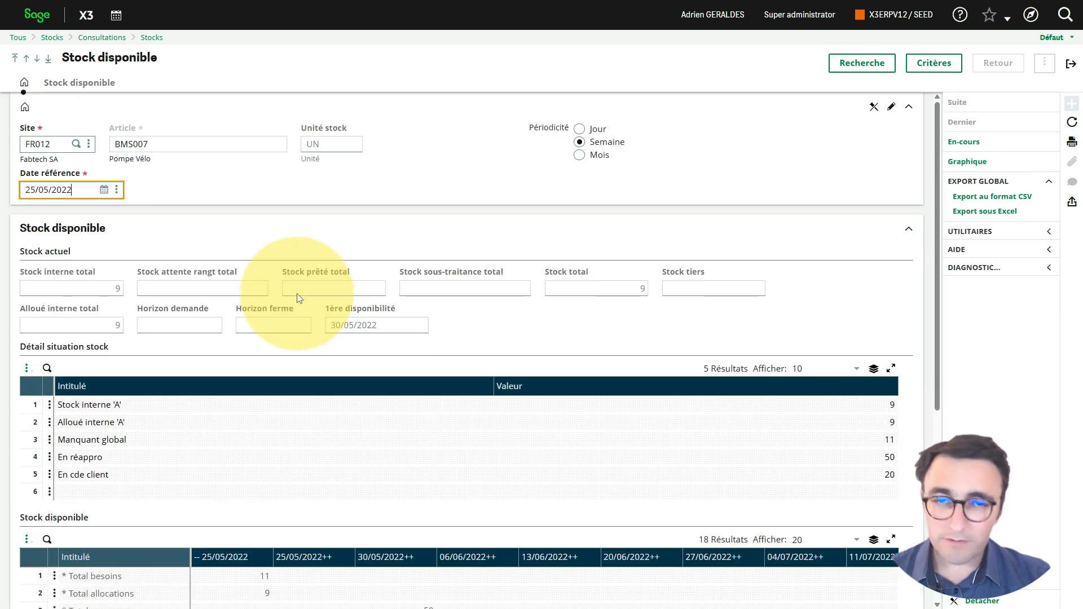
pyautogui.scroll(-3, 338, 248)
pyautogui.scroll(-2, 378, 195)
pyautogui.scroll(5, 378, 203)
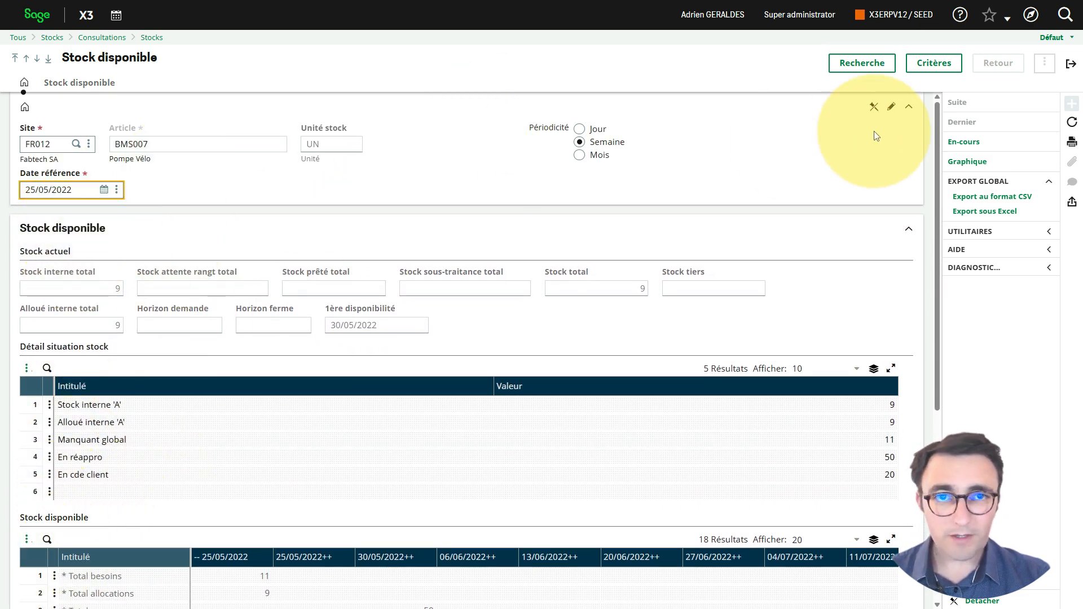
# Step: Examine the En-cours inquiry for BMS007, including its dates and planned quantities, and return to the global planning
pyautogui.click(1075, 62)
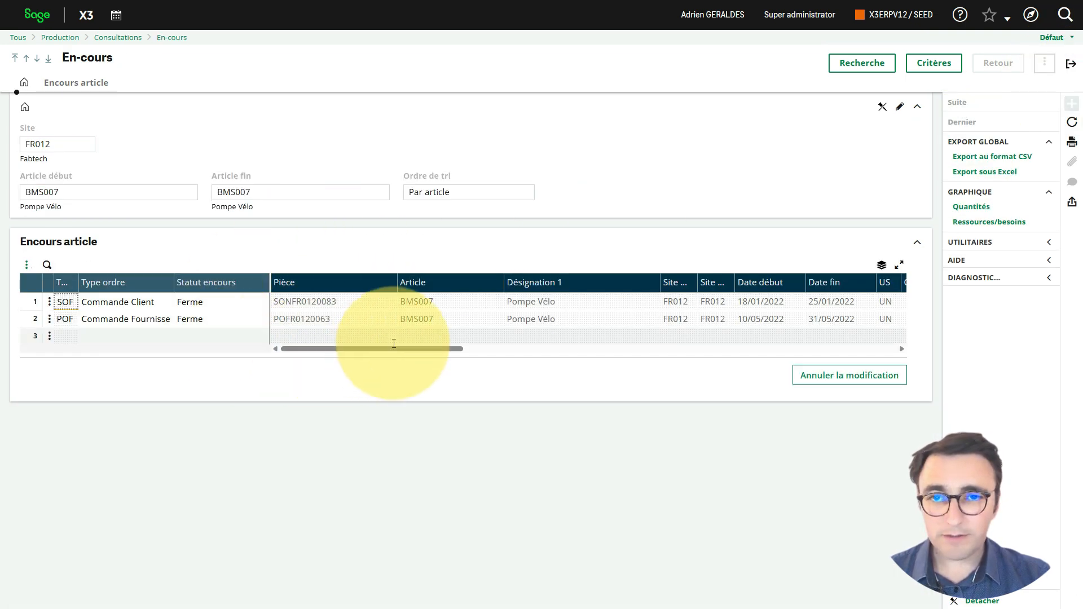
pyautogui.moveTo(388, 349); pyautogui.dragTo(422, 354)
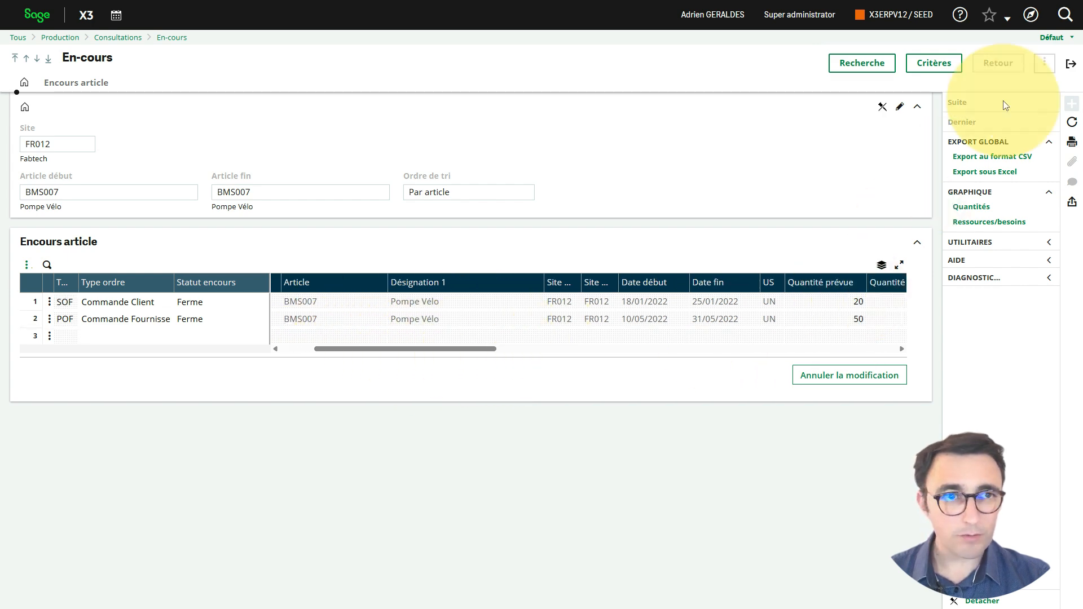
pyautogui.click(1070, 65)
pyautogui.click(1070, 65)
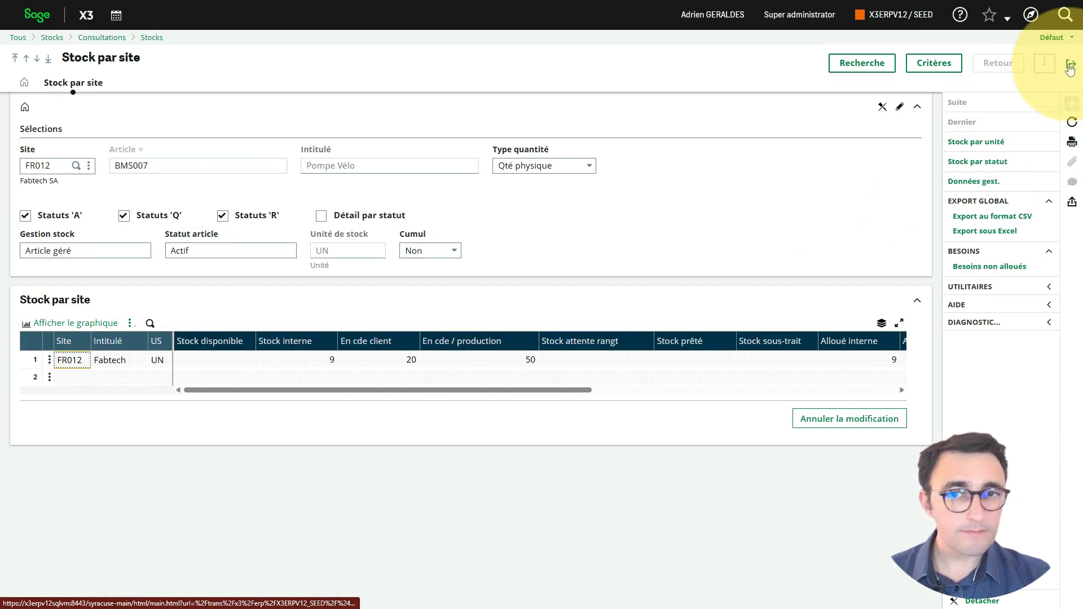
pyautogui.click(50, 359)
pyautogui.click(1070, 63)
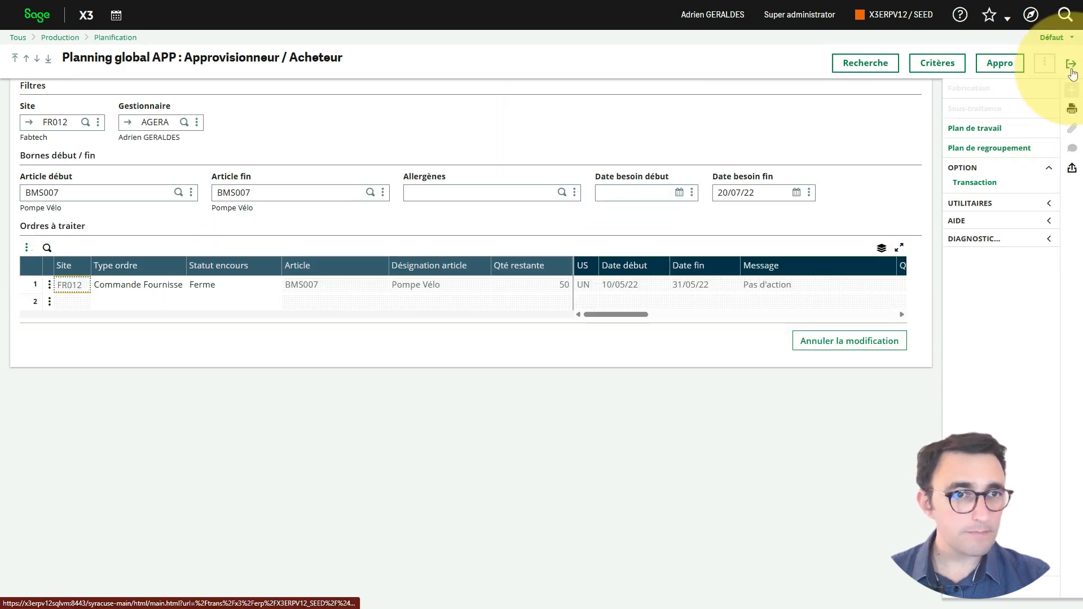
# Step: Open the Plan de travail from the BMS007 planning line and examine its projected stock and the actions available on the customer order
pyautogui.click(50, 287)
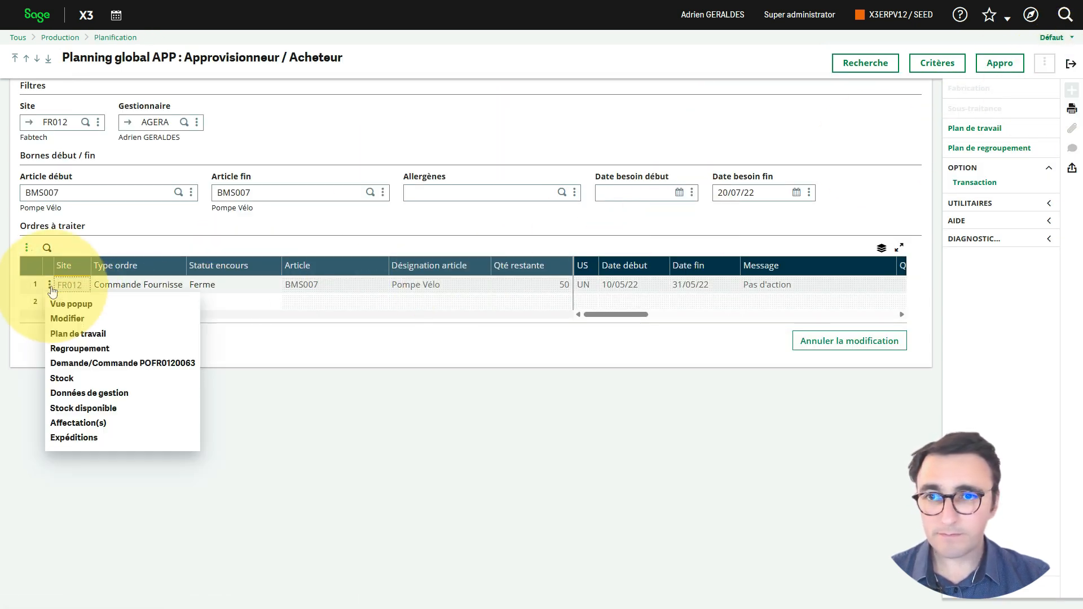
pyautogui.click(92, 335)
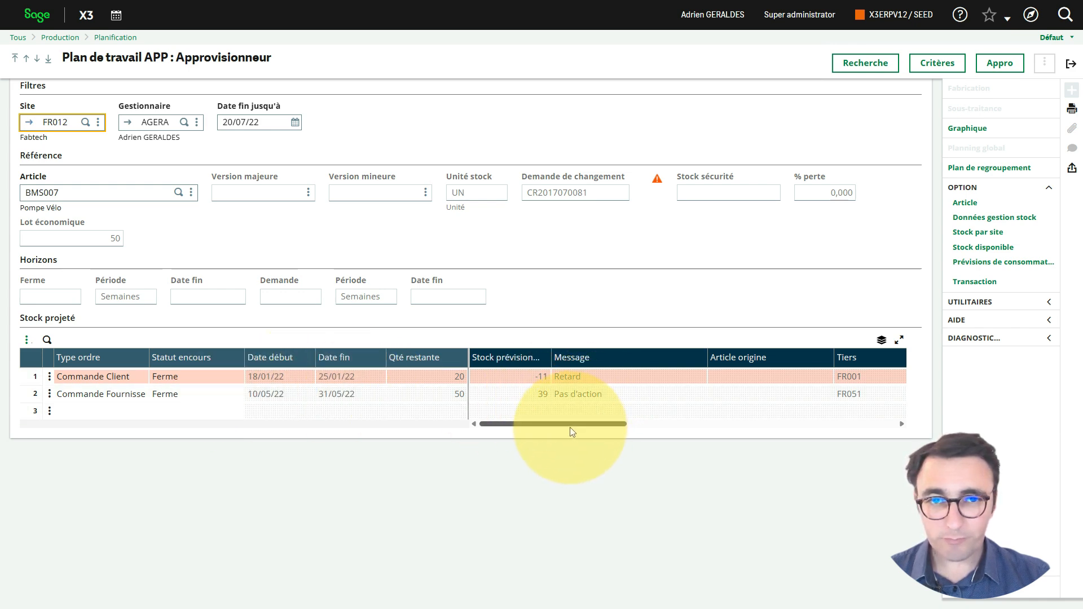
pyautogui.moveTo(570, 429); pyautogui.dragTo(385, 434)
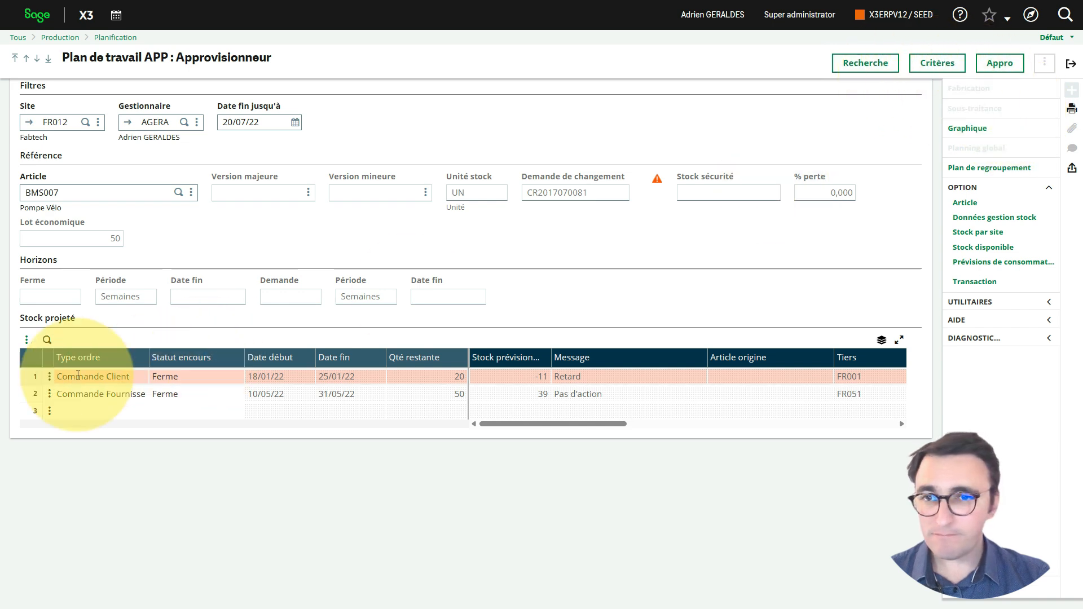
pyautogui.click(50, 377)
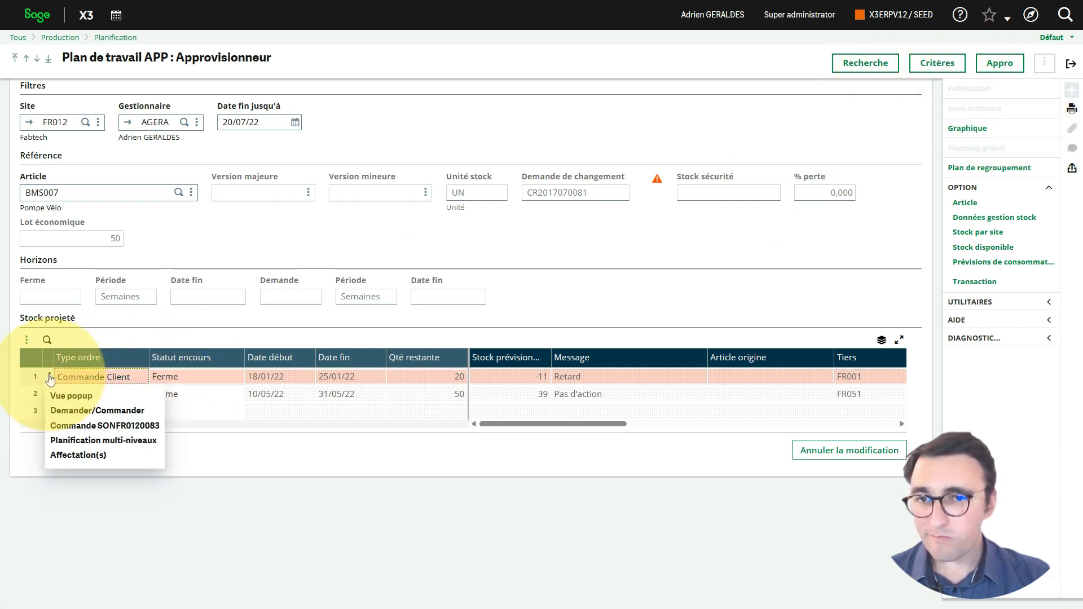
pyautogui.click(576, 268)
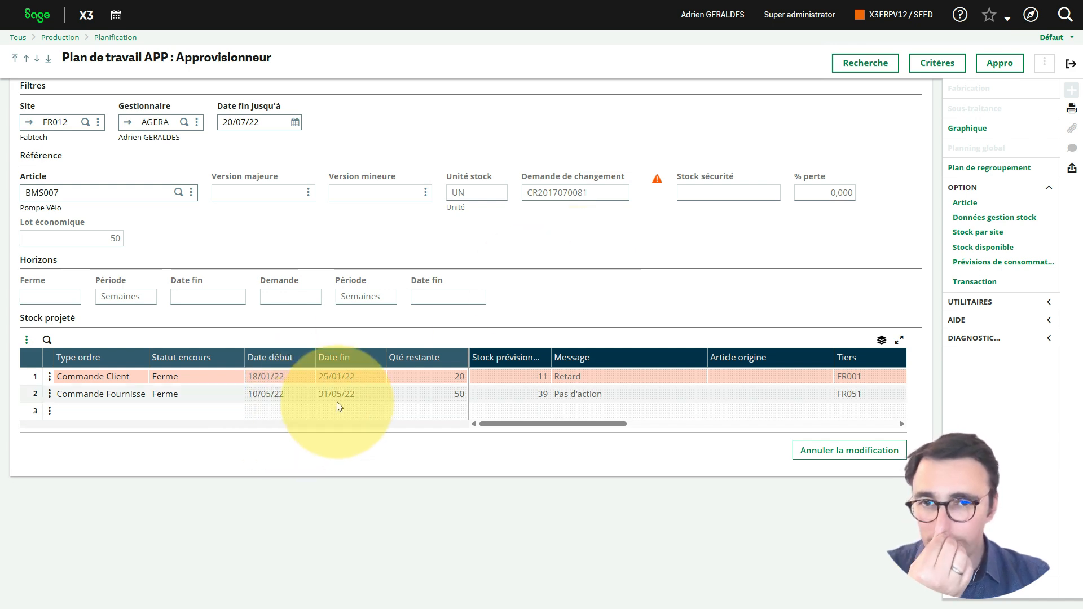
# Step: Open the purchase order from the work plan's supplier order line and review its details
pyautogui.click(49, 397)
pyautogui.click(135, 442)
pyautogui.click(479, 113)
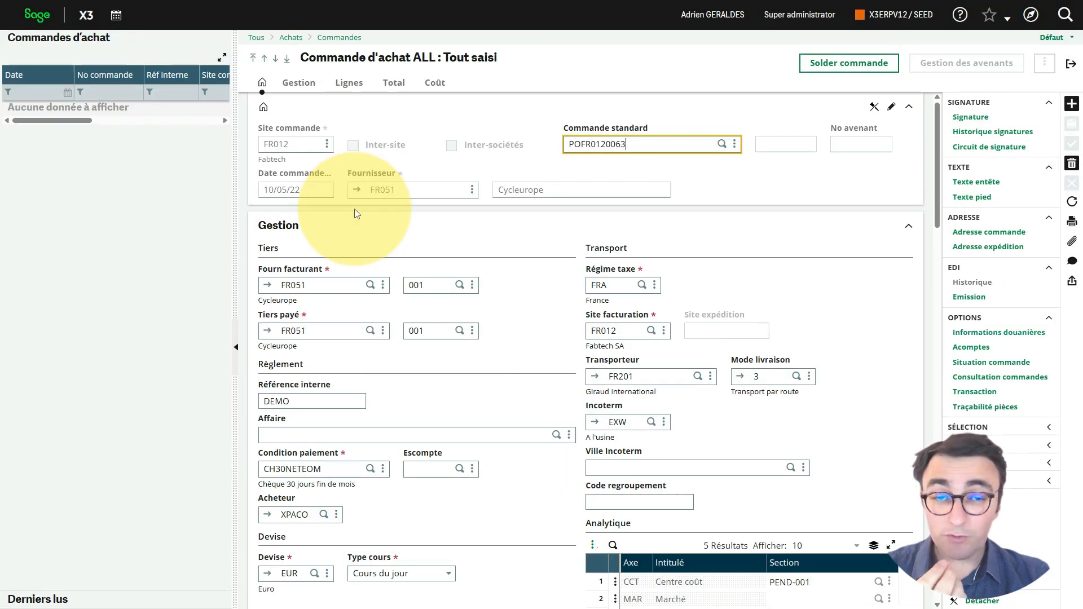
pyautogui.scroll(-5, 565, 265)
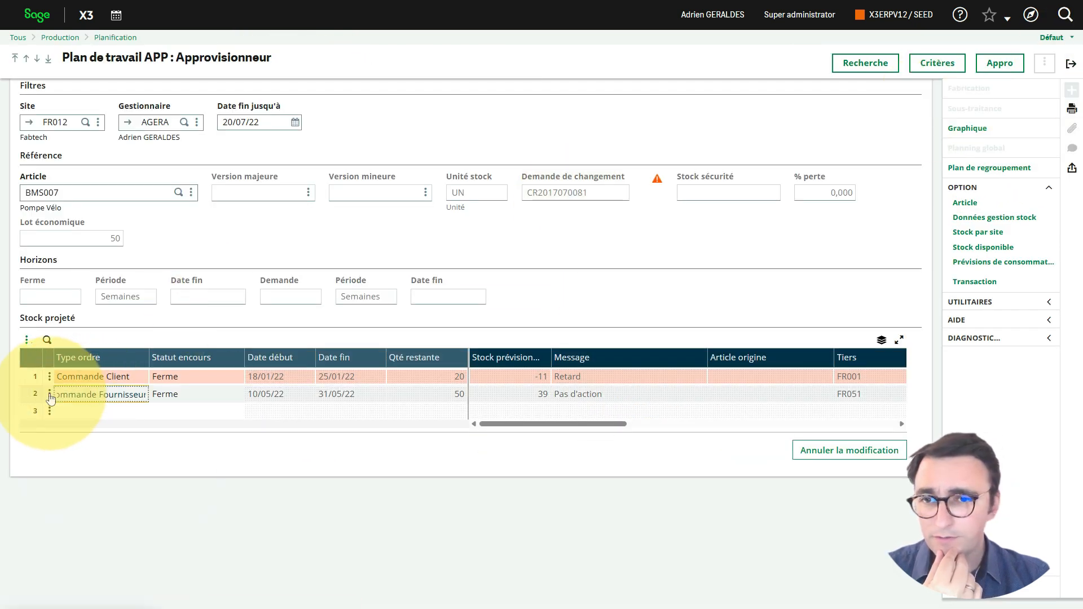
# Step: View the Expéditions linked to the supplier order line in the work plan, and close the shipment list
pyautogui.click(50, 395)
pyautogui.click(145, 471)
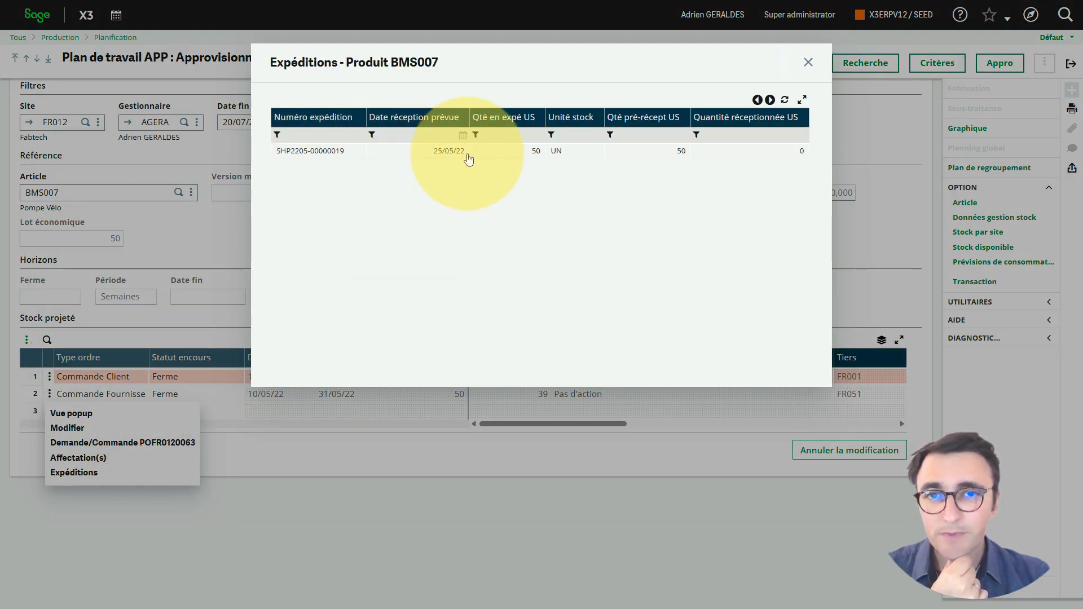
pyautogui.click(807, 63)
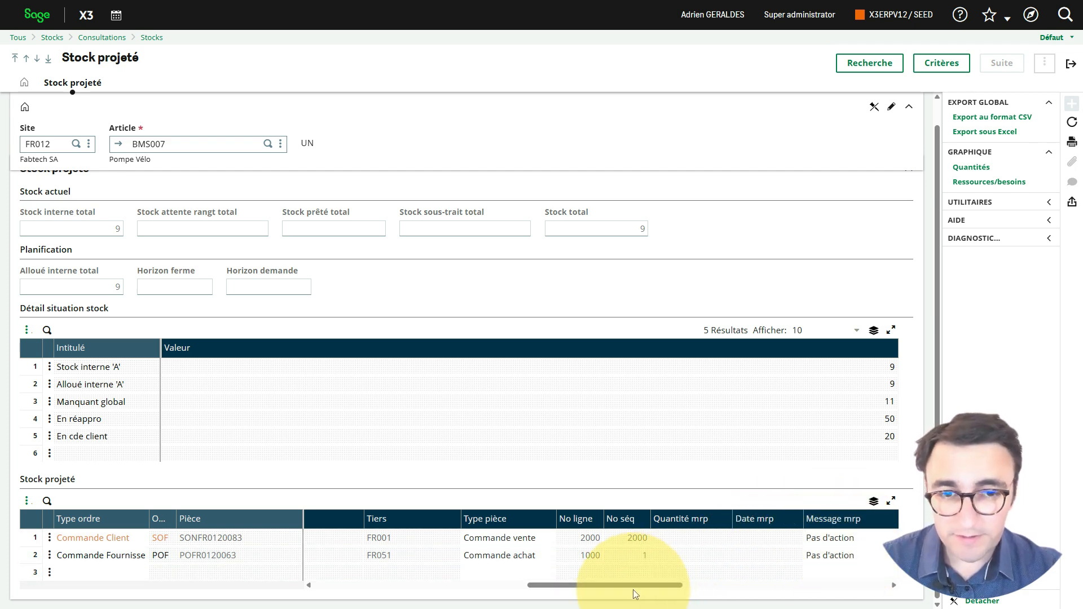
# Step: Examine the order dates, quantities and supplier order actions in the BMS007 Stock projeté inquiry, and leave the inquiry
pyautogui.moveTo(641, 593); pyautogui.dragTo(285, 584)
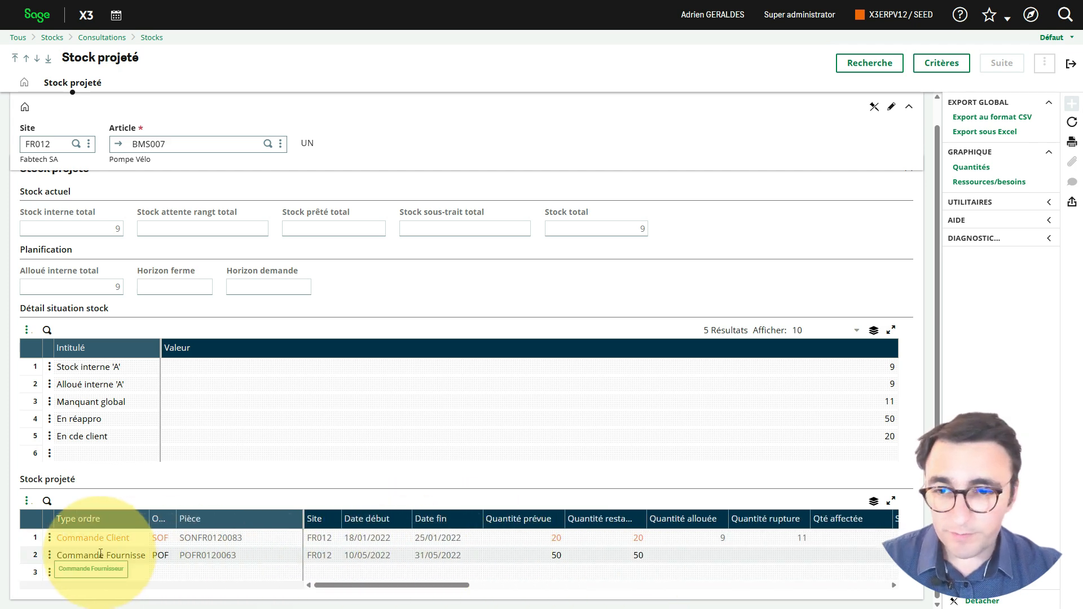
pyautogui.click(73, 555)
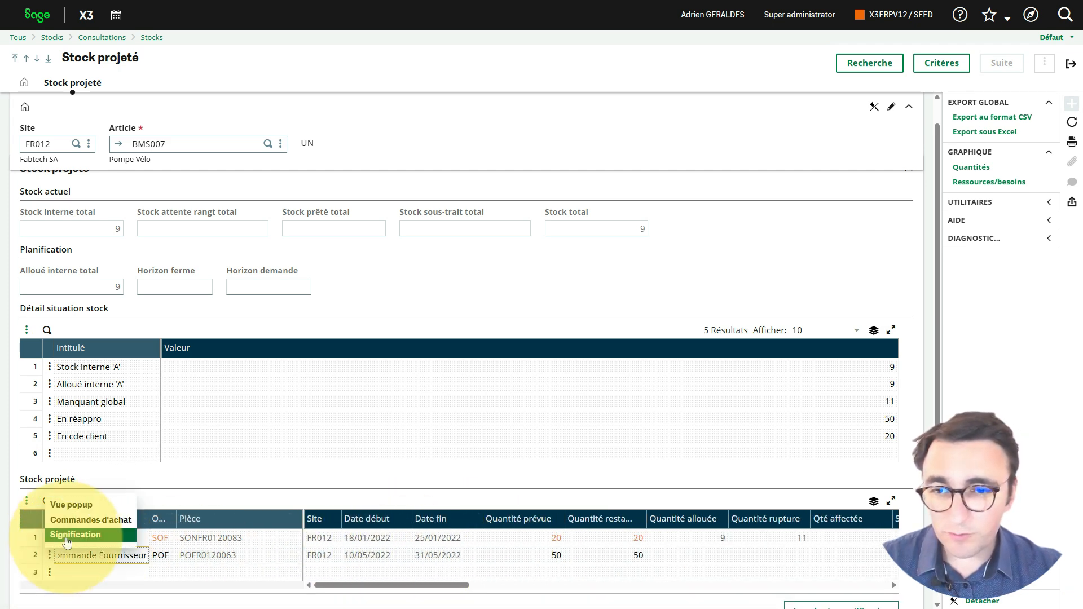
pyautogui.click(739, 209)
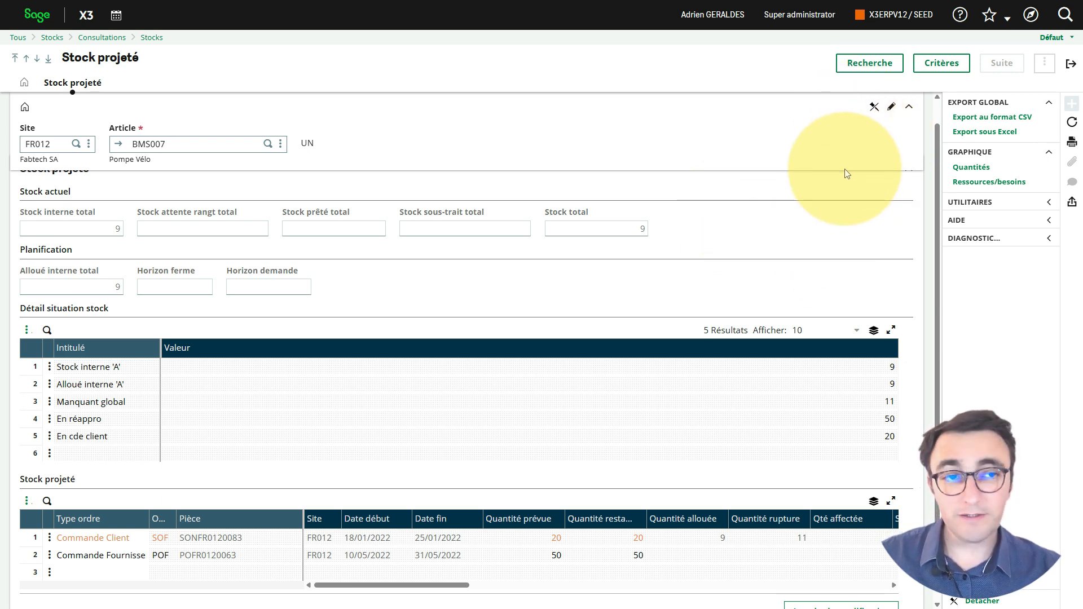
pyautogui.click(1071, 65)
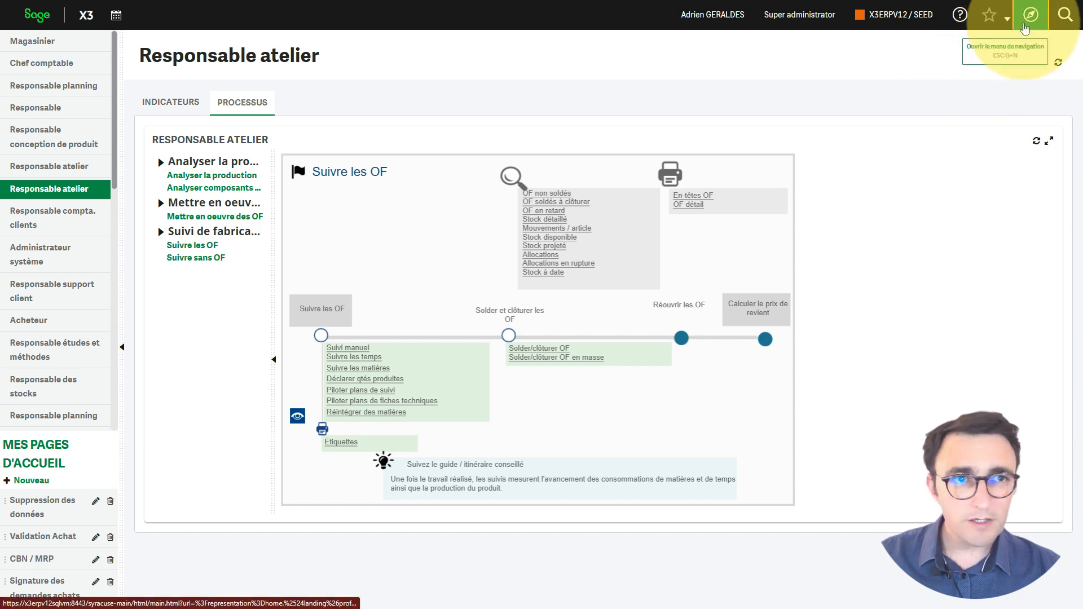
# Step: Open Pré-réception des commandes under Achats, examine the existing shipment's shipped quantities and expected receipt dates, and leave the function
pyautogui.click(1031, 17)
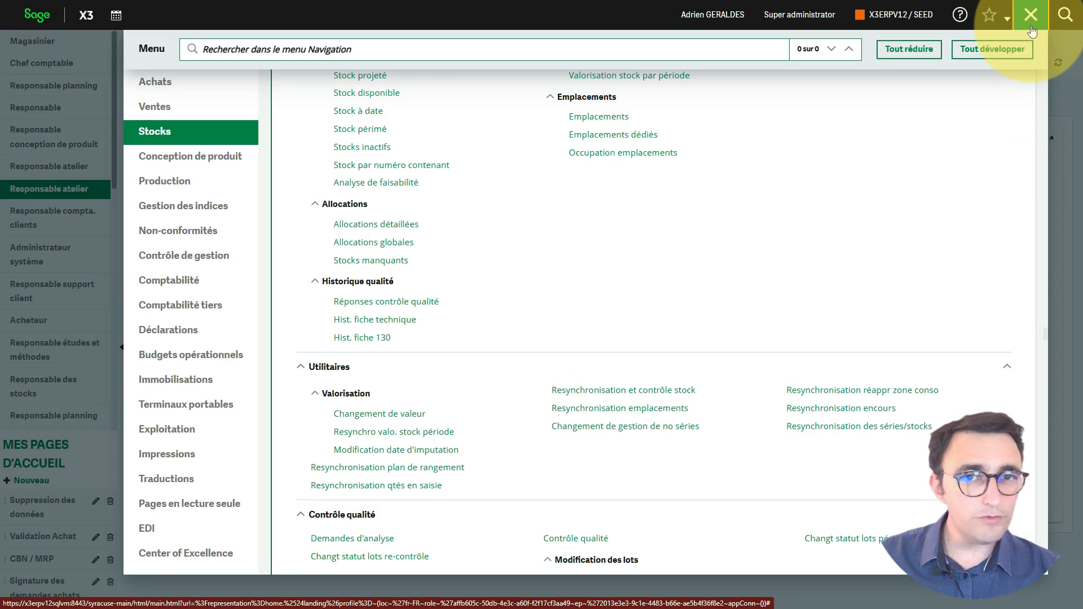
pyautogui.click(153, 84)
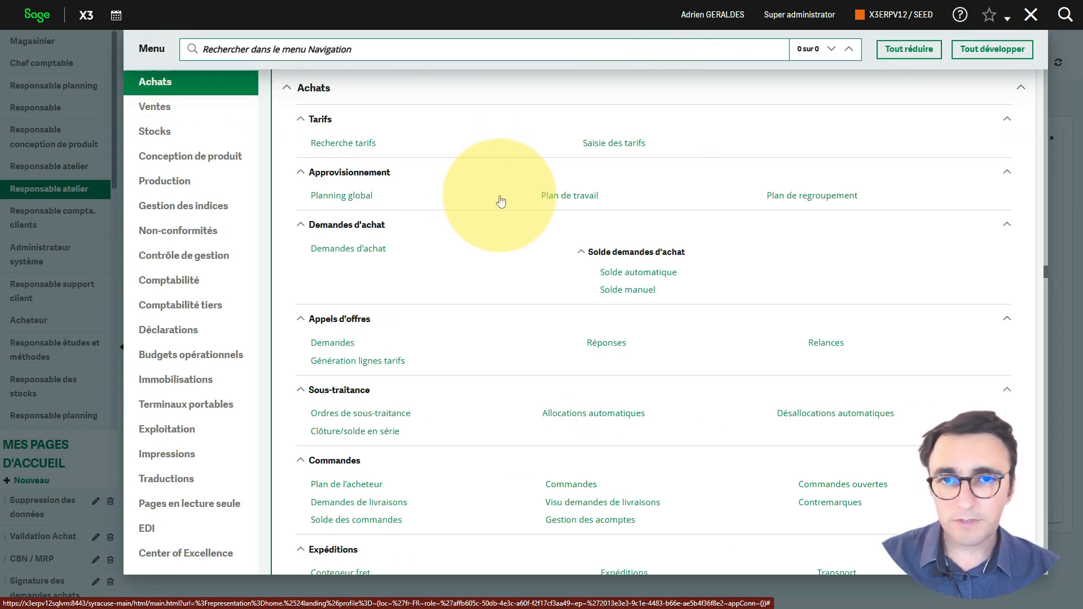
pyautogui.scroll(-3, 474, 286)
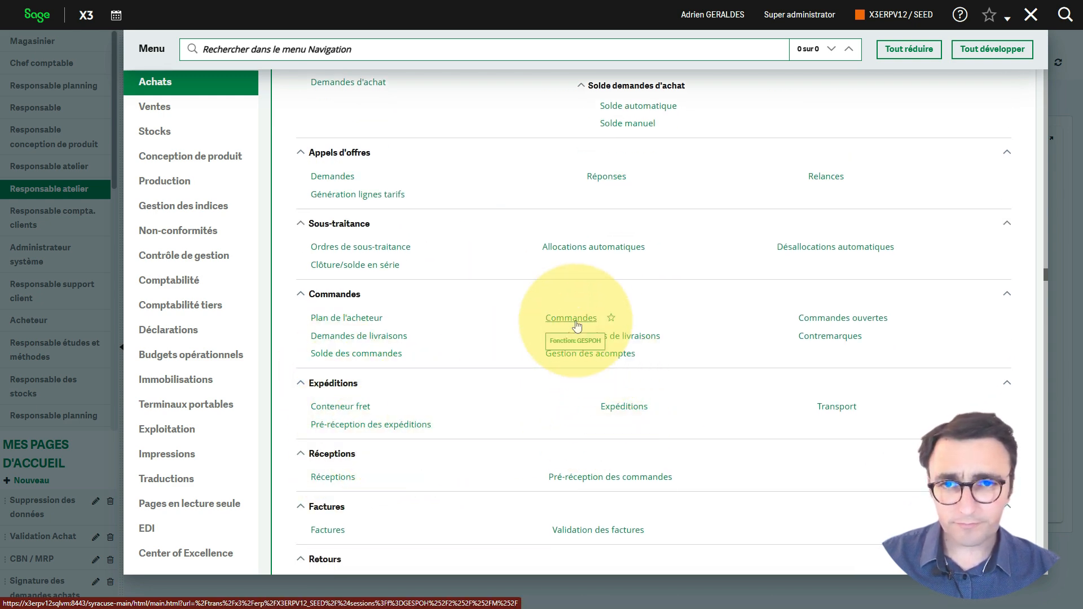
pyautogui.click(612, 479)
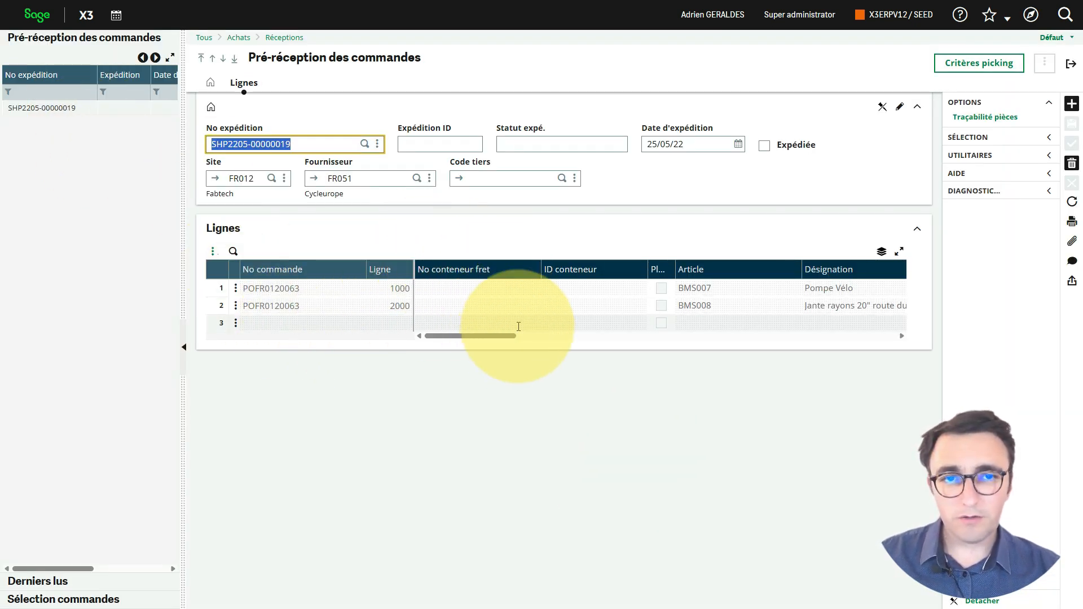
pyautogui.moveTo(508, 337); pyautogui.dragTo(631, 341)
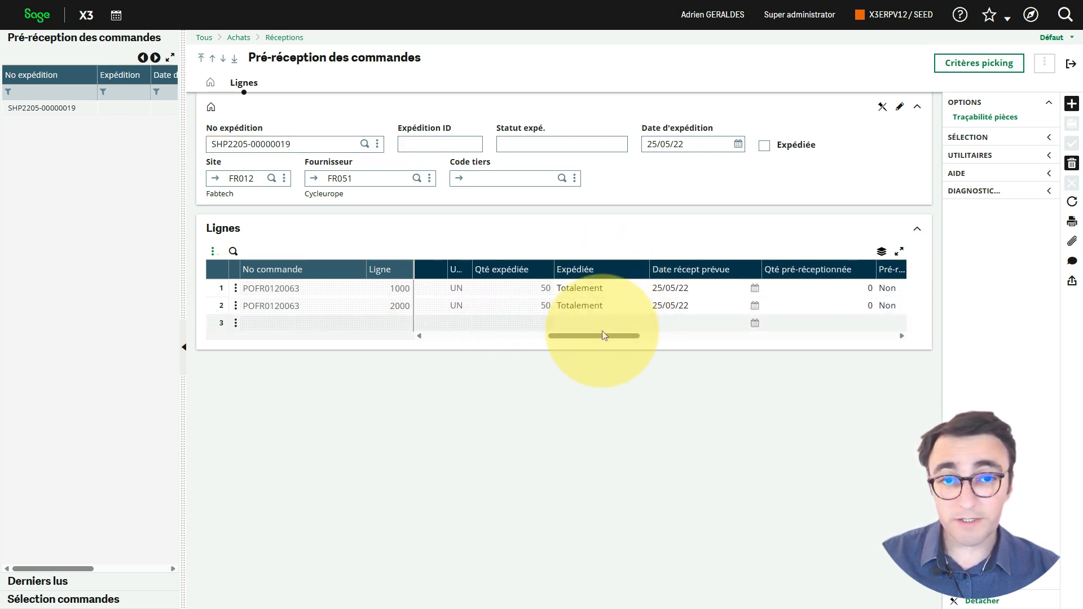
pyautogui.moveTo(605, 336); pyautogui.dragTo(625, 341)
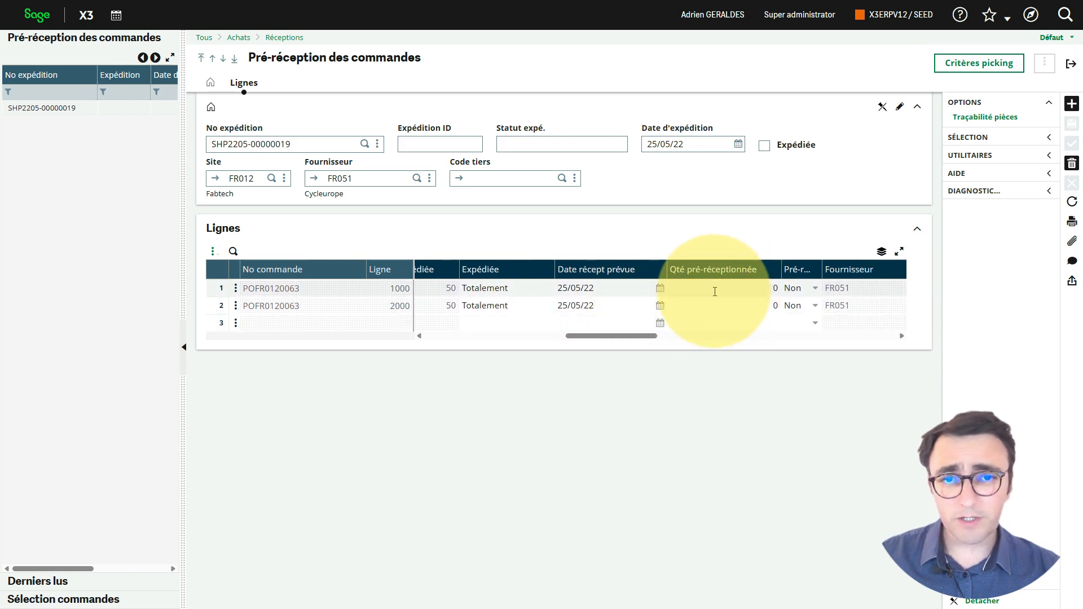
pyautogui.moveTo(618, 338); pyautogui.dragTo(479, 325)
pyautogui.click(1071, 63)
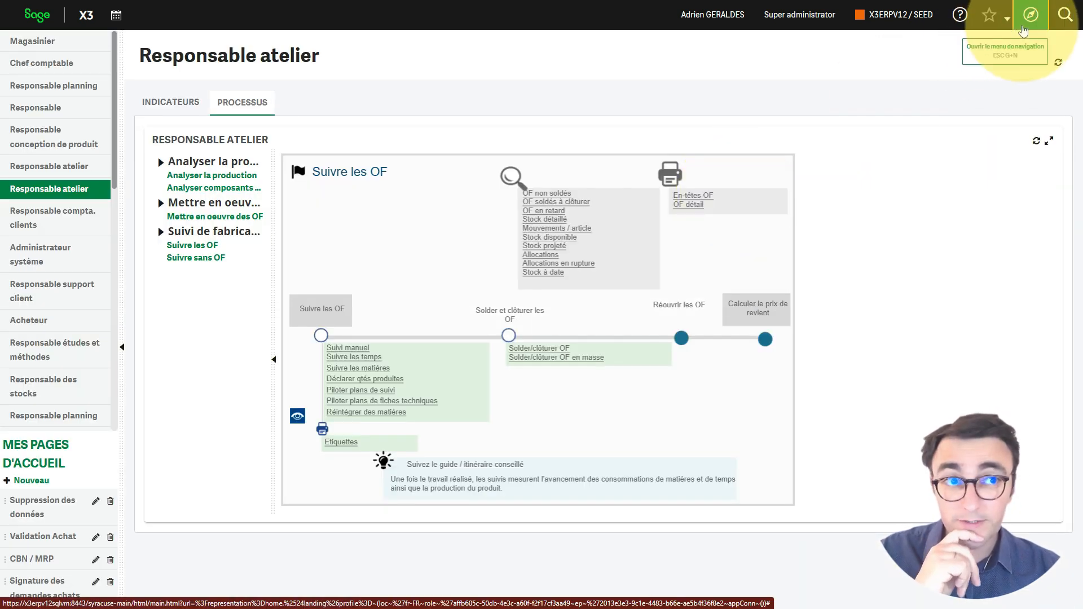
pyautogui.click(1030, 15)
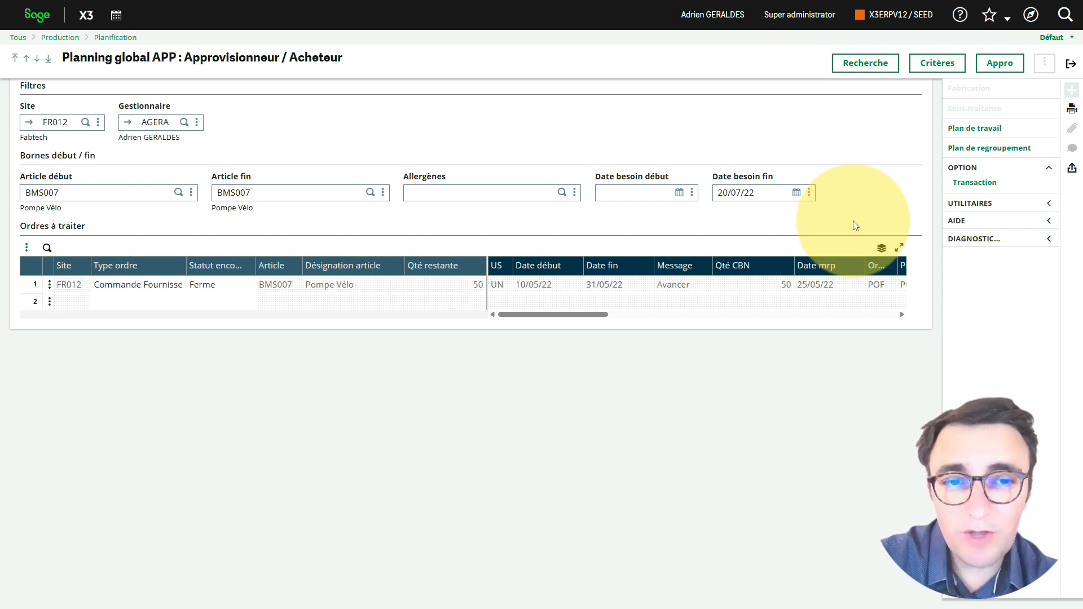
pyautogui.press('Escape')
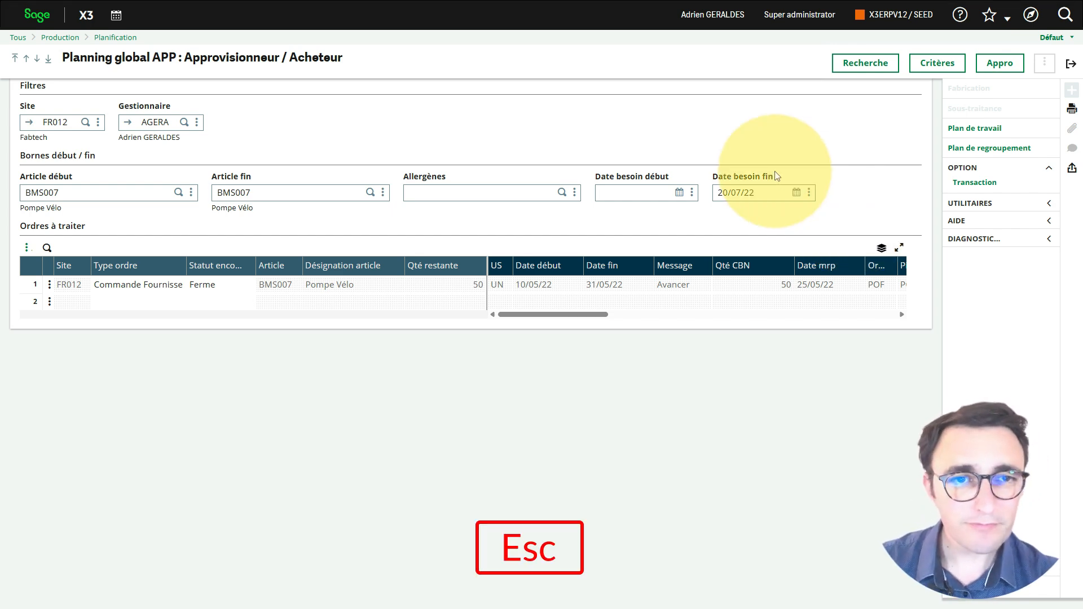
pyautogui.click(541, 38)
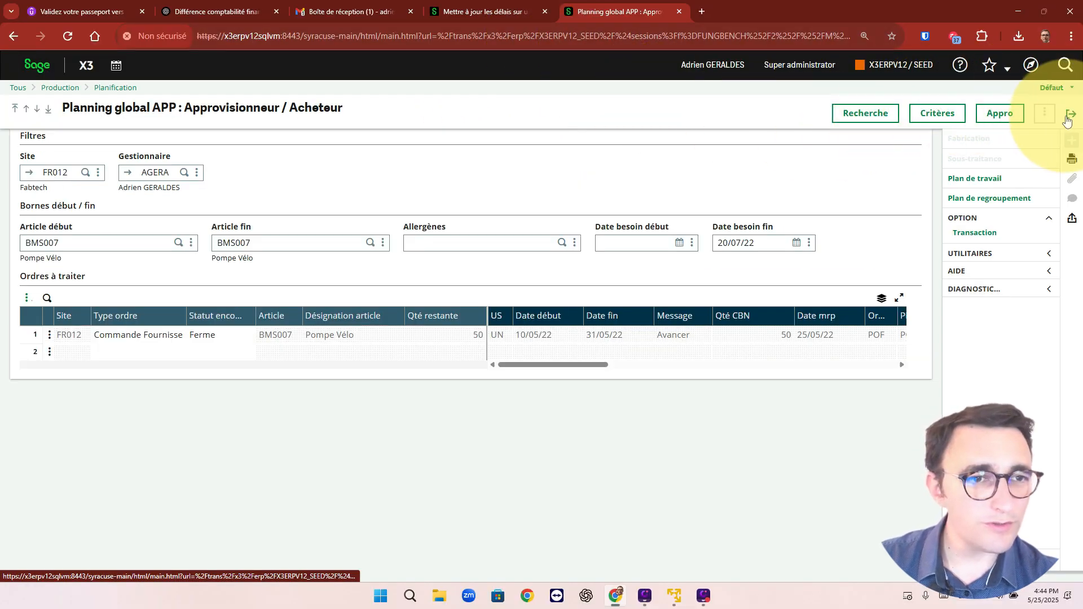
pyautogui.click(1071, 37)
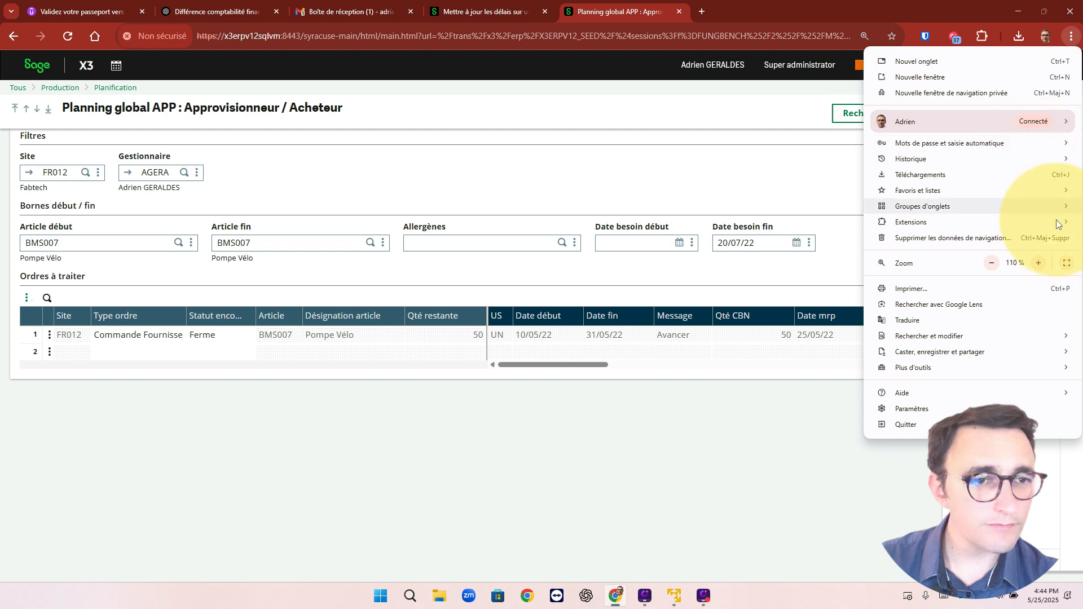
pyautogui.click(1066, 263)
# Step: Leave the global planning and open the Pré-réception des commandes function under Achats
pyautogui.click(1064, 65)
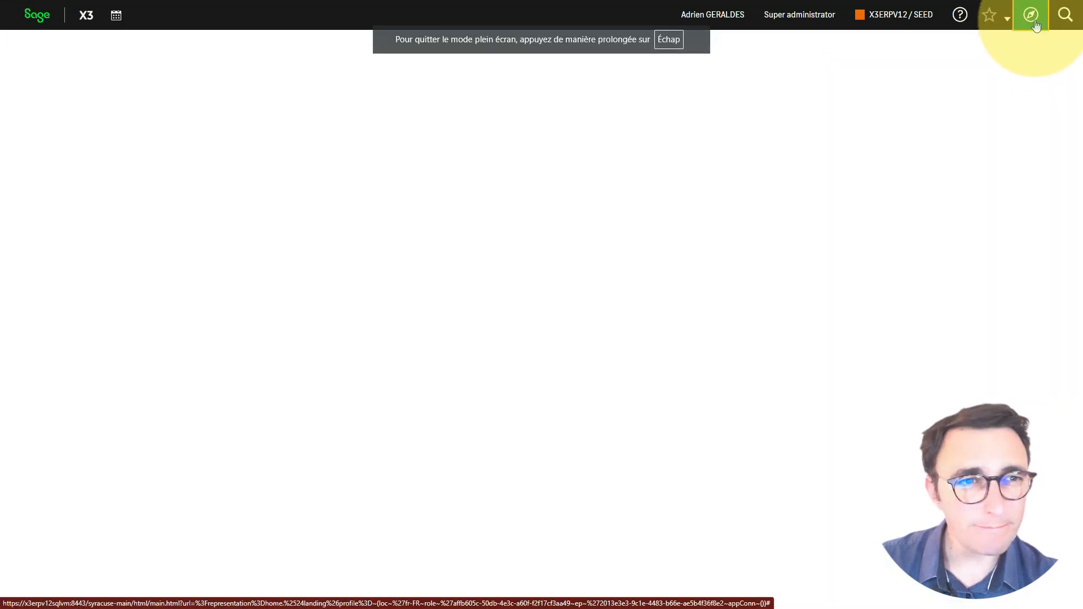
pyautogui.click(1036, 25)
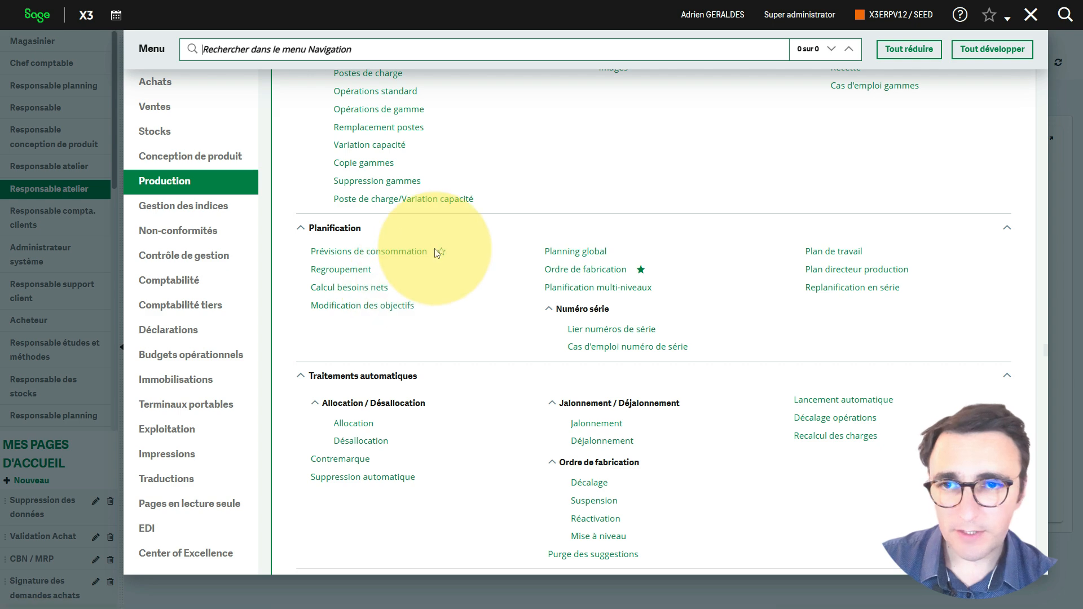
pyautogui.click(163, 82)
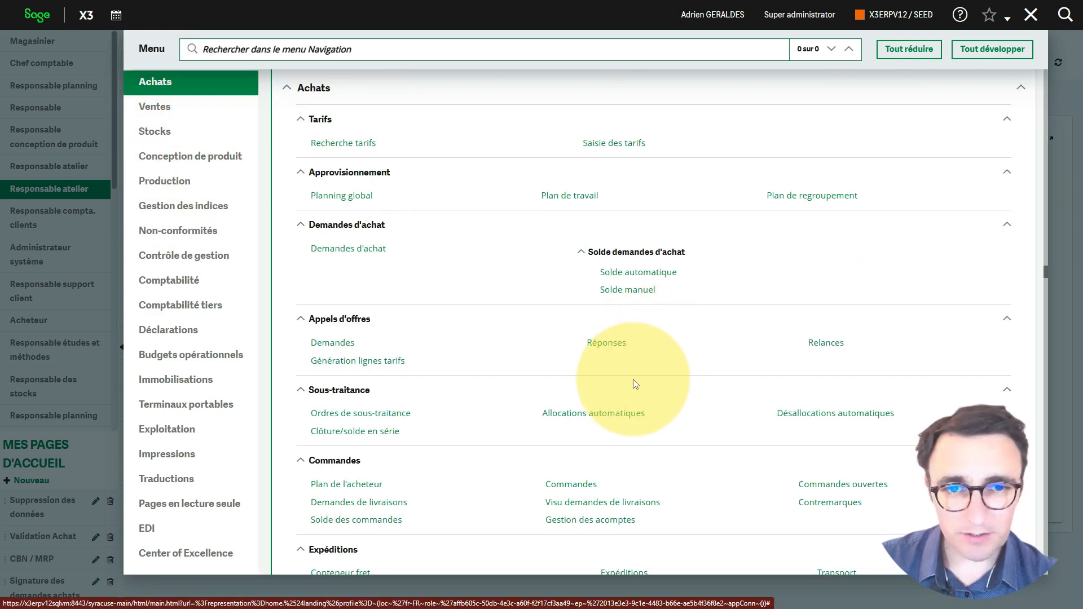
pyautogui.scroll(-3, 626, 429)
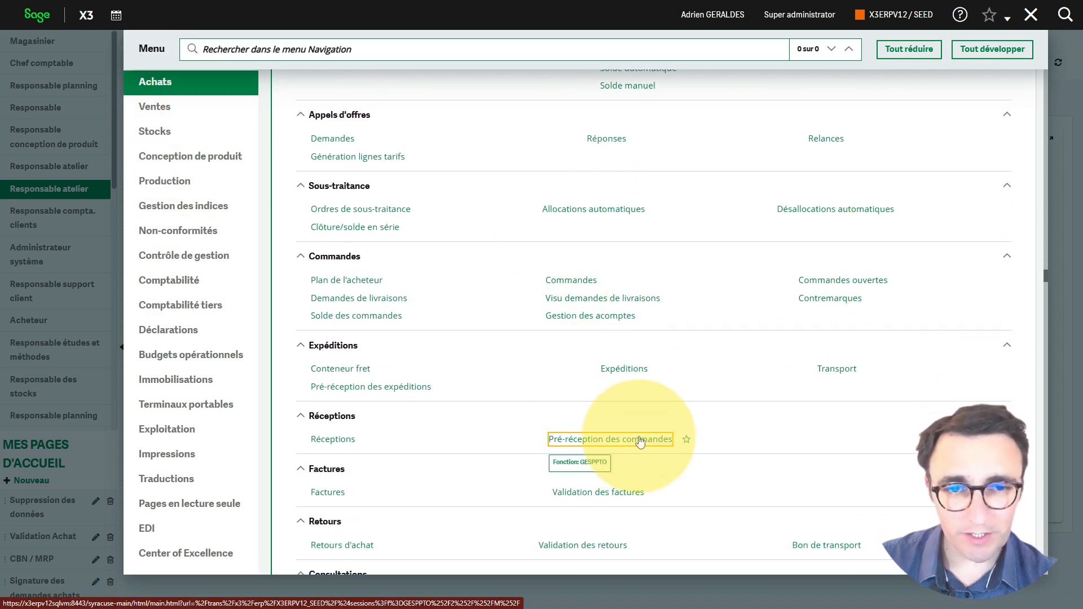
pyautogui.click(614, 440)
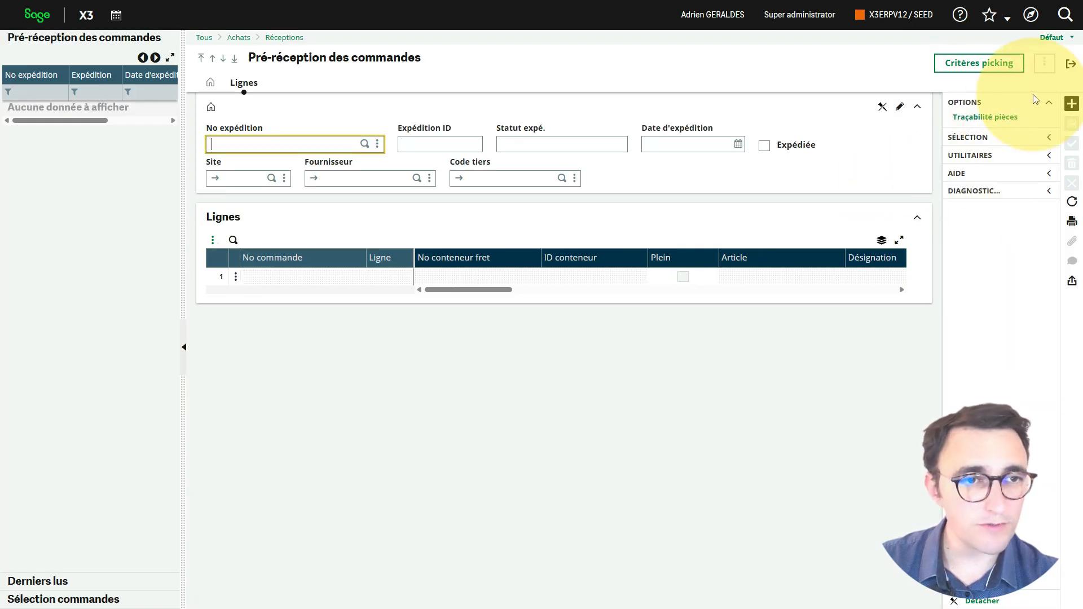
# Step: Start a new order pre-reception for site FR012 and supplier FR051
pyautogui.click(1072, 103)
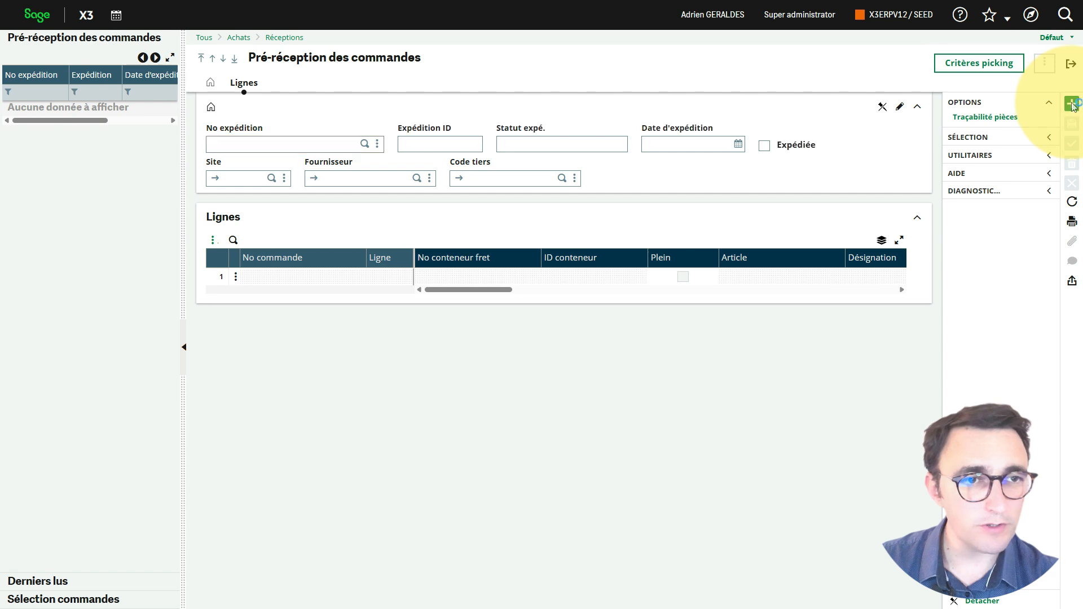
pyautogui.click(274, 184)
pyautogui.write('FR012')
pyautogui.press('Tab')
pyautogui.write('FR051')
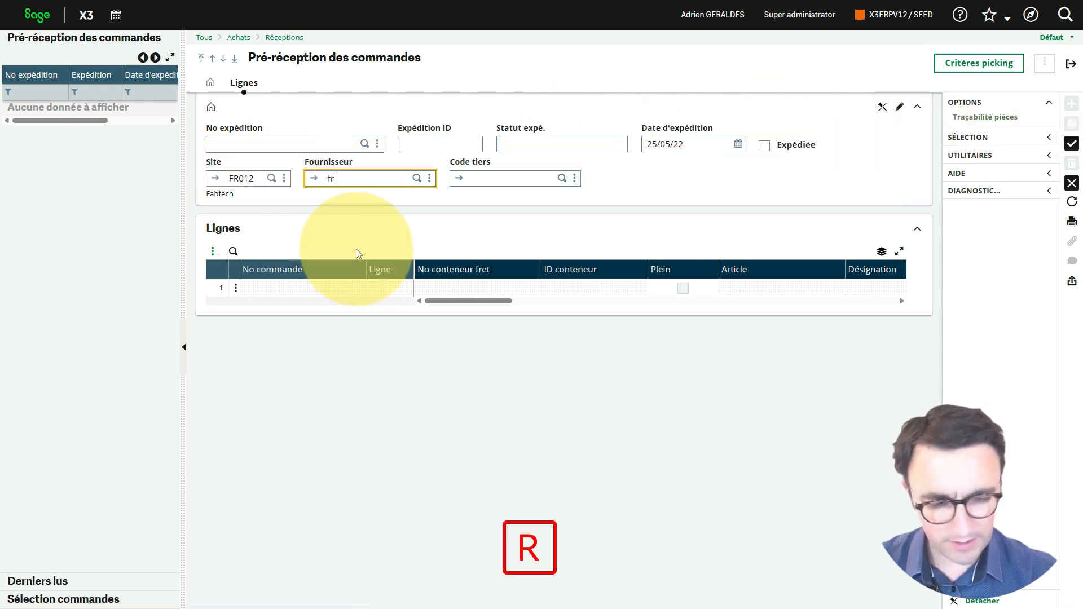
pyautogui.press('Tab')
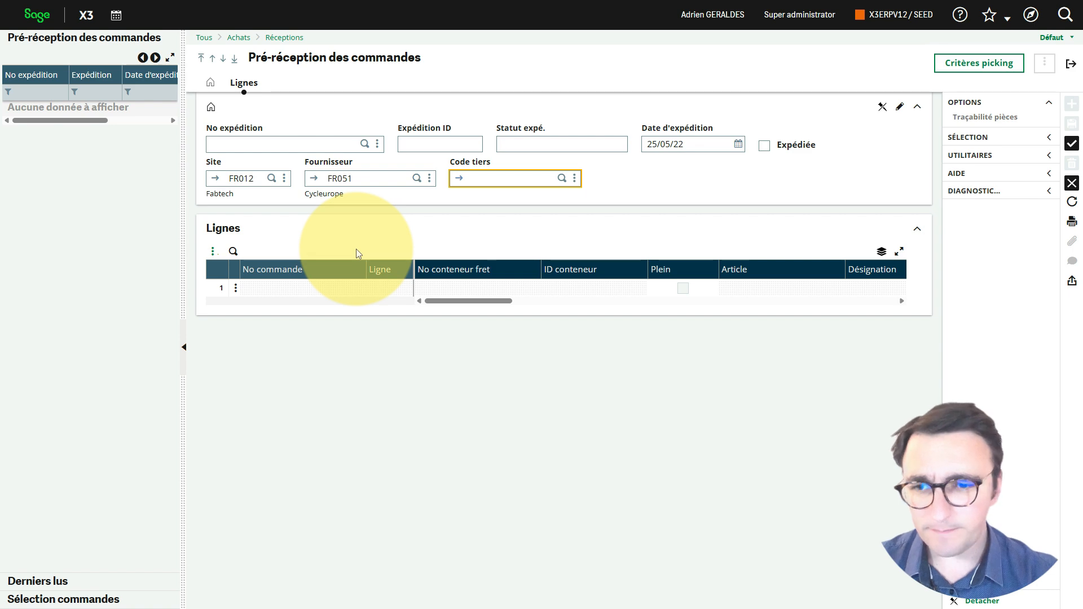
# Step: Add both lines of the purchase order dated 10/05/2022 to the pre-reception, and set the BMS007 line's expected receipt date to 03/06/22
pyautogui.click(111, 599)
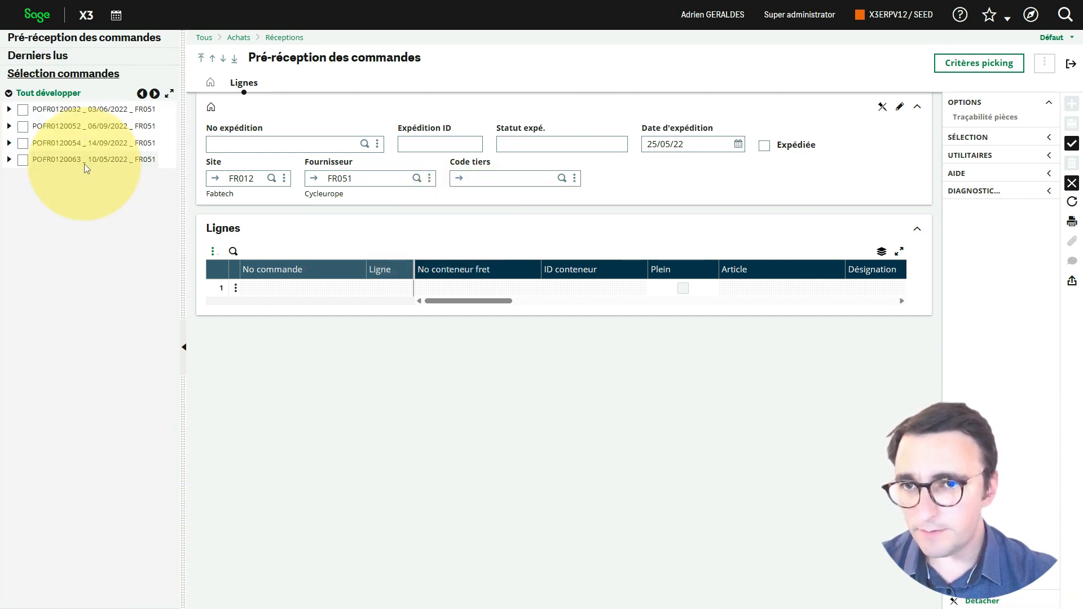
pyautogui.click(22, 160)
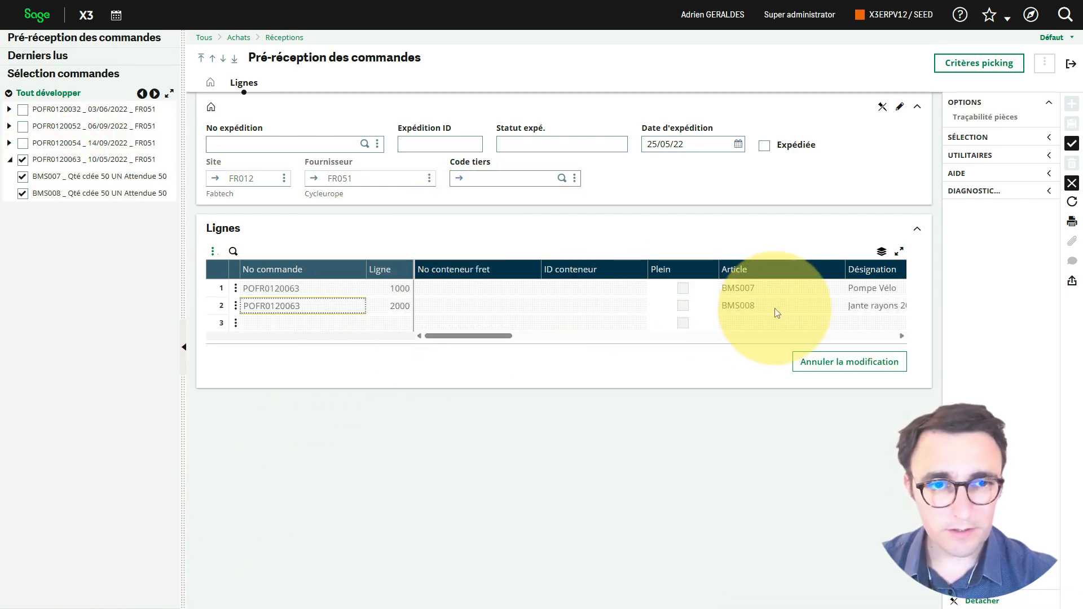
pyautogui.moveTo(467, 336); pyautogui.dragTo(588, 347)
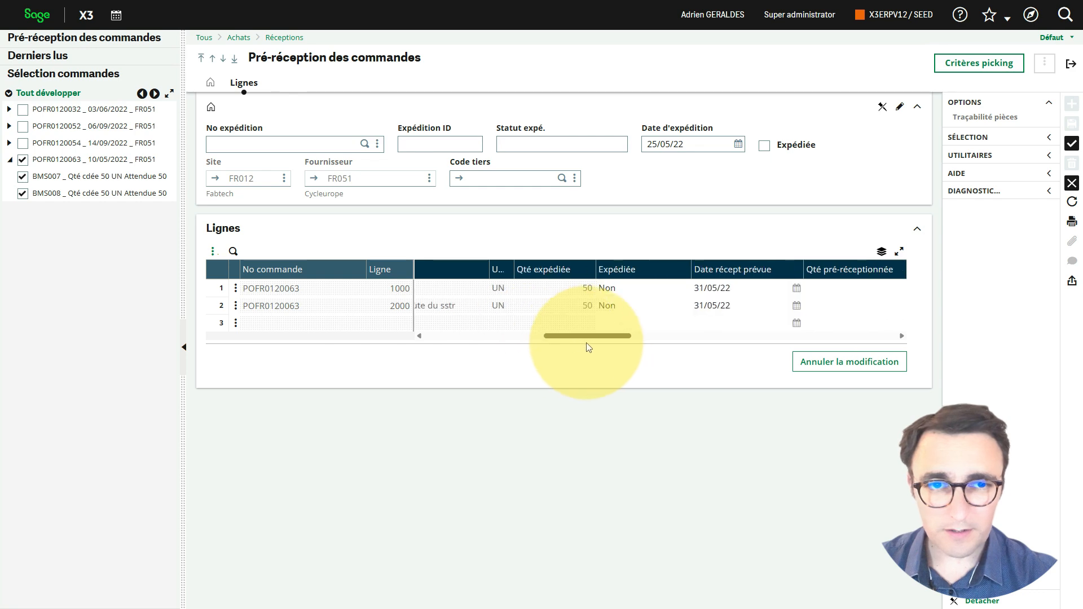
pyautogui.click(796, 288)
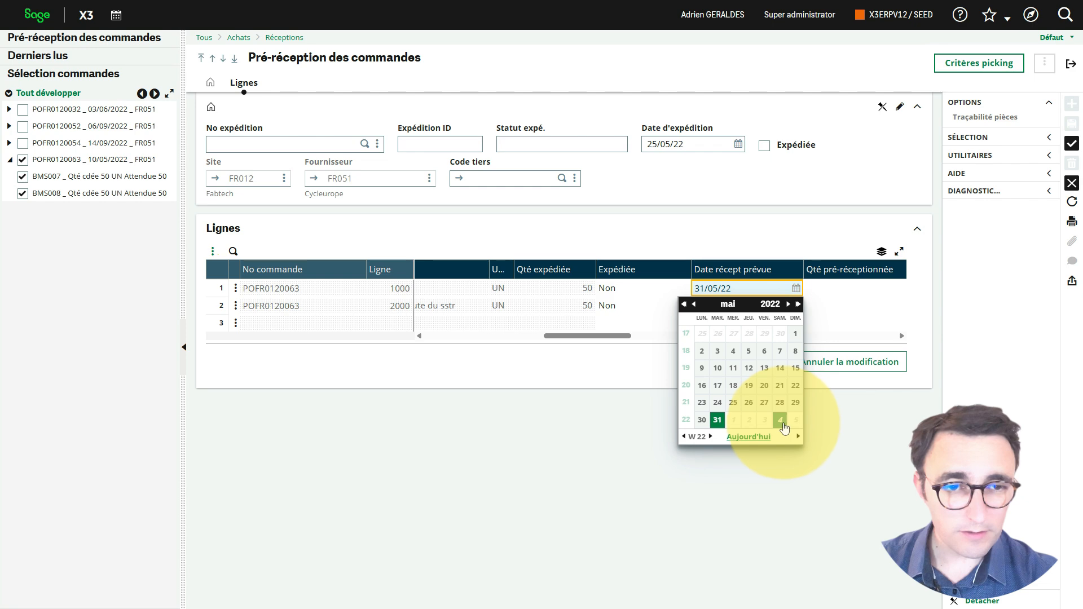
pyautogui.click(766, 421)
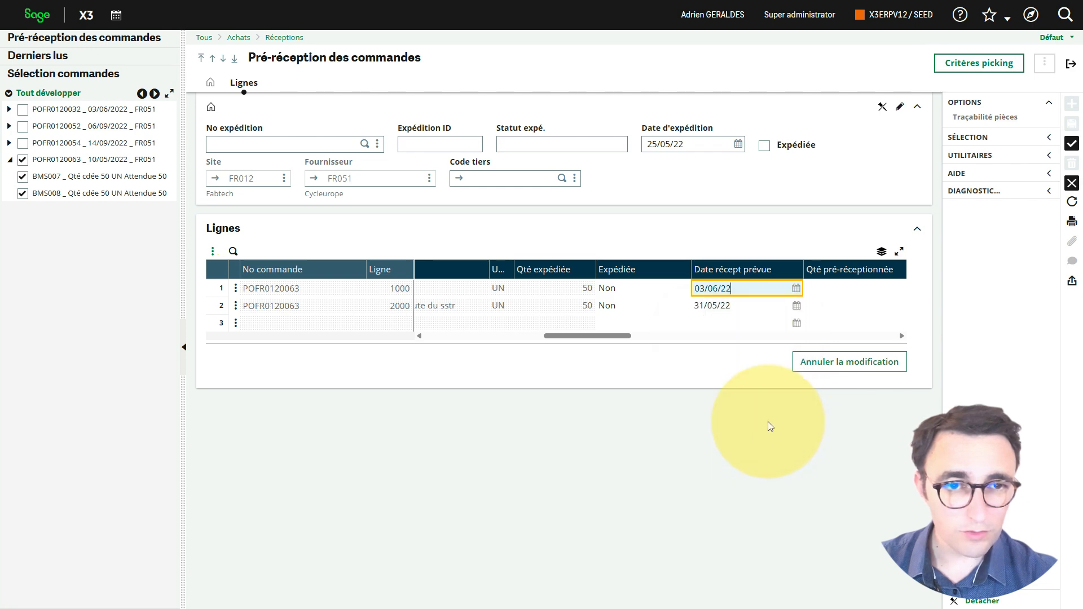
# Step: Copy the 03/06/22 expected receipt date to the BMS008 line, create the pre-reception record, and leave the function
pyautogui.doubleClick(745, 289)
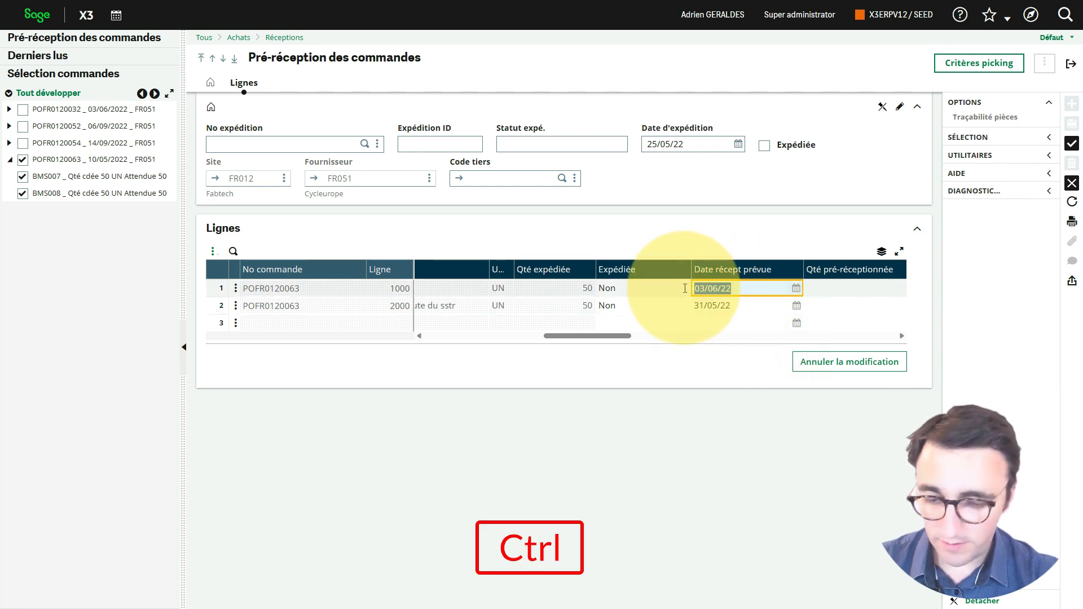
pyautogui.hotkey('ctrl', 'c')
pyautogui.click(756, 306)
pyautogui.doubleClick(734, 305)
pyautogui.hotkey('ctrl', 'v')
pyautogui.press('Tab')
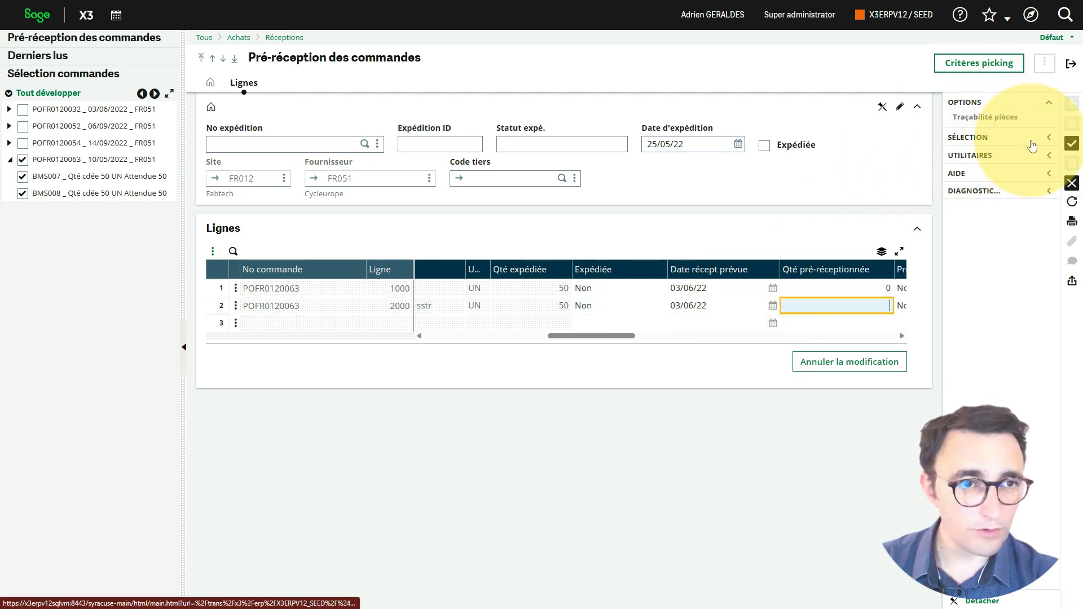
pyautogui.click(1072, 143)
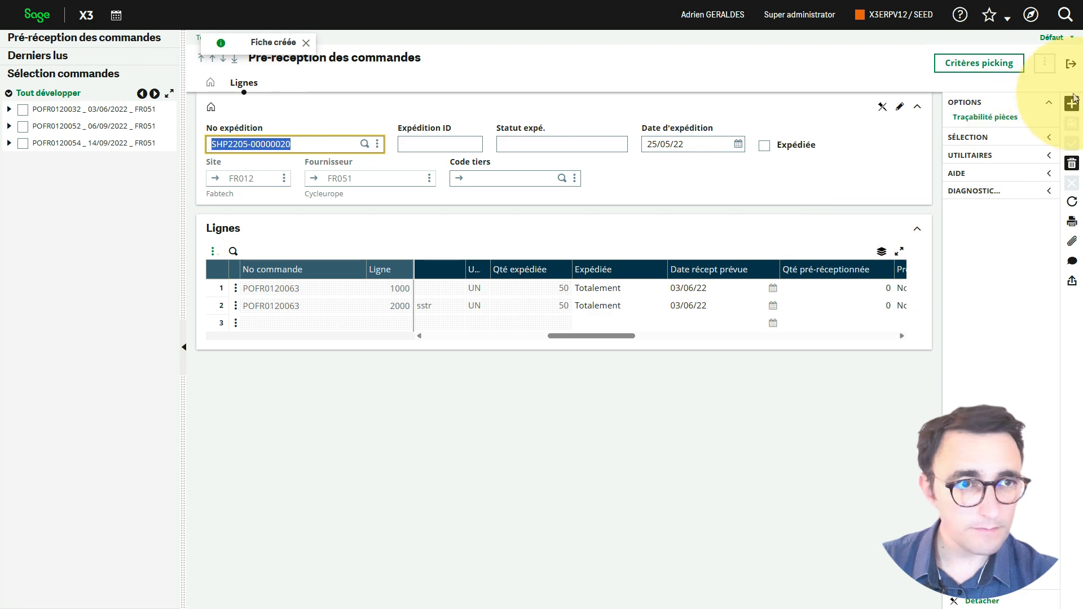
pyautogui.click(1070, 63)
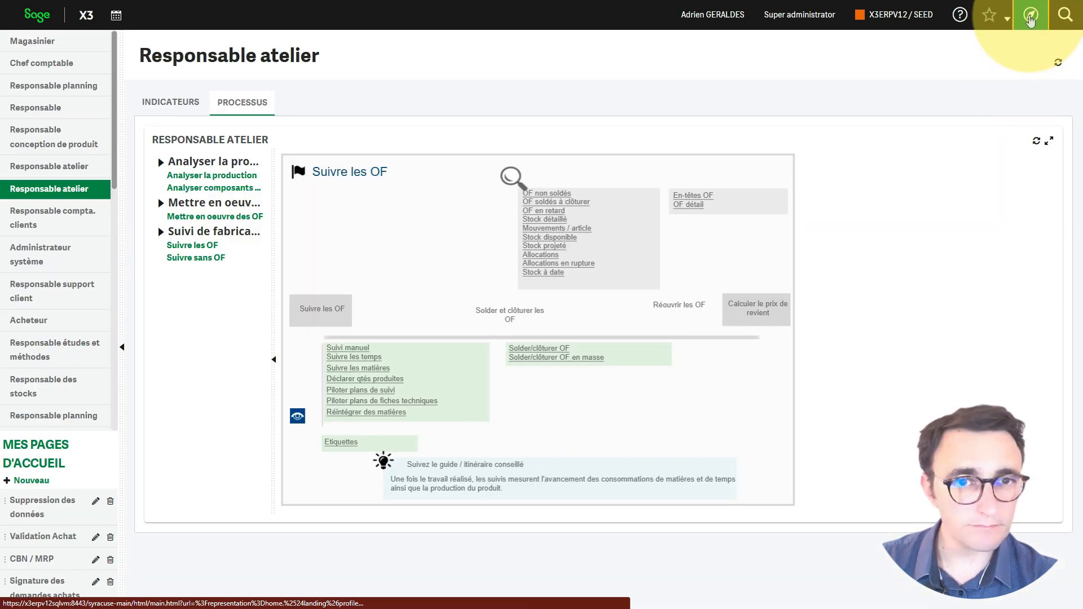
# Step: Run Calcul besoins nets under Stocks for site FR012
pyautogui.click(1031, 21)
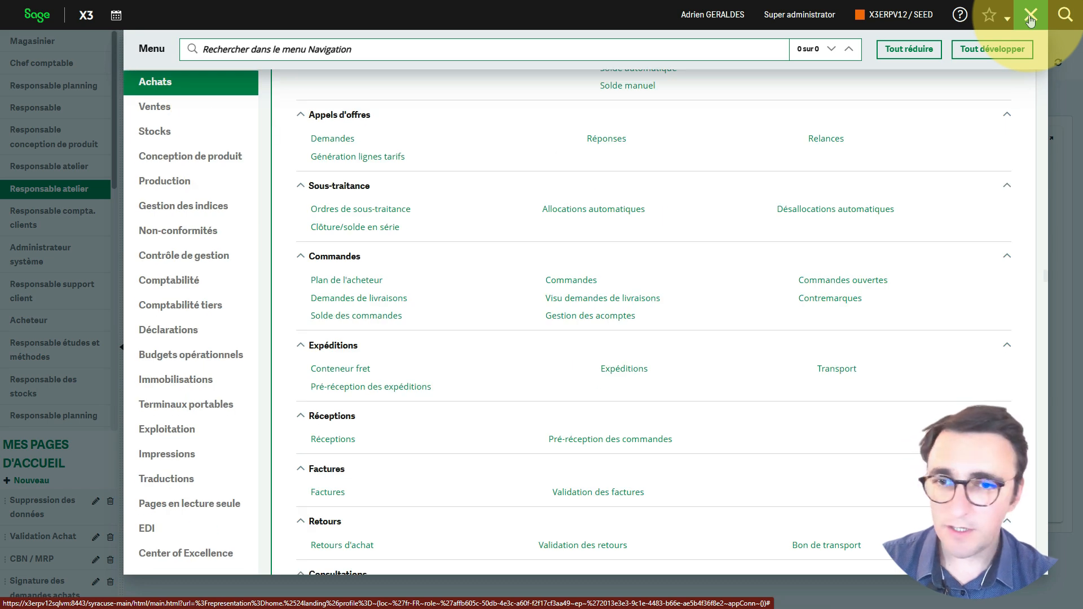
pyautogui.click(213, 134)
pyautogui.scroll(-6, 792, 385)
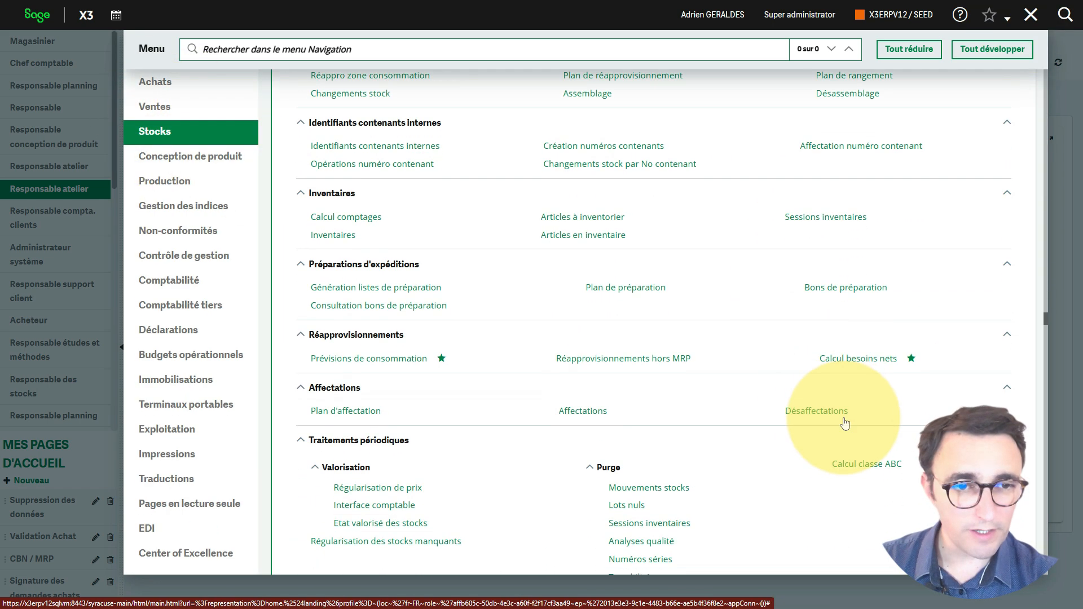
pyautogui.click(863, 345)
pyautogui.press('Tab')
pyautogui.press('Tab')
pyautogui.write('fr012')
pyautogui.press('Return')
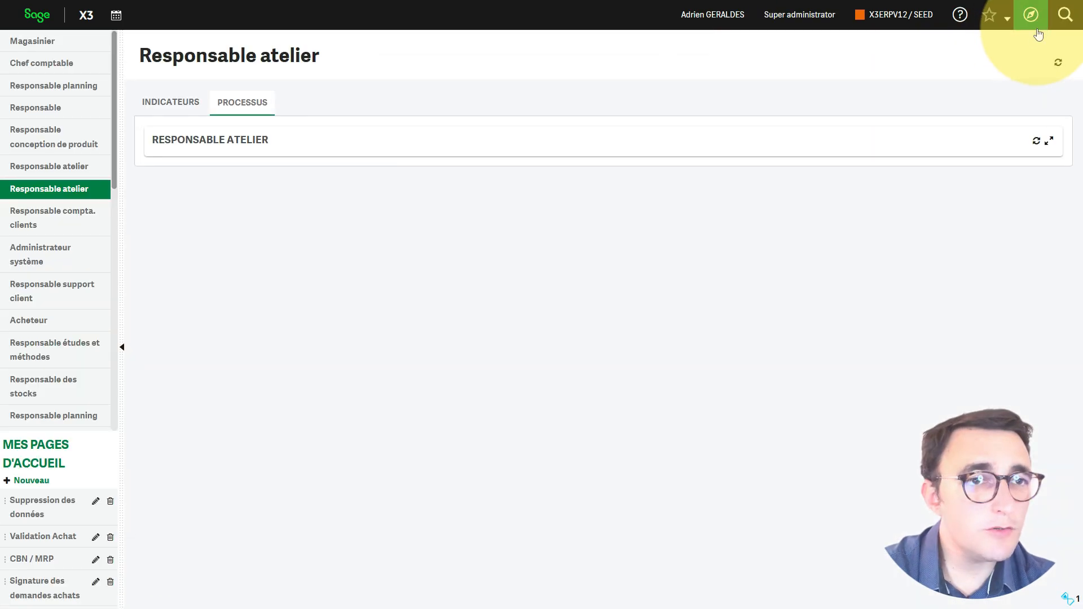
# Step: Display BMS007's orders in Planning global under Production for site FR012, and examine their dates, action message and document reference
pyautogui.click(1037, 28)
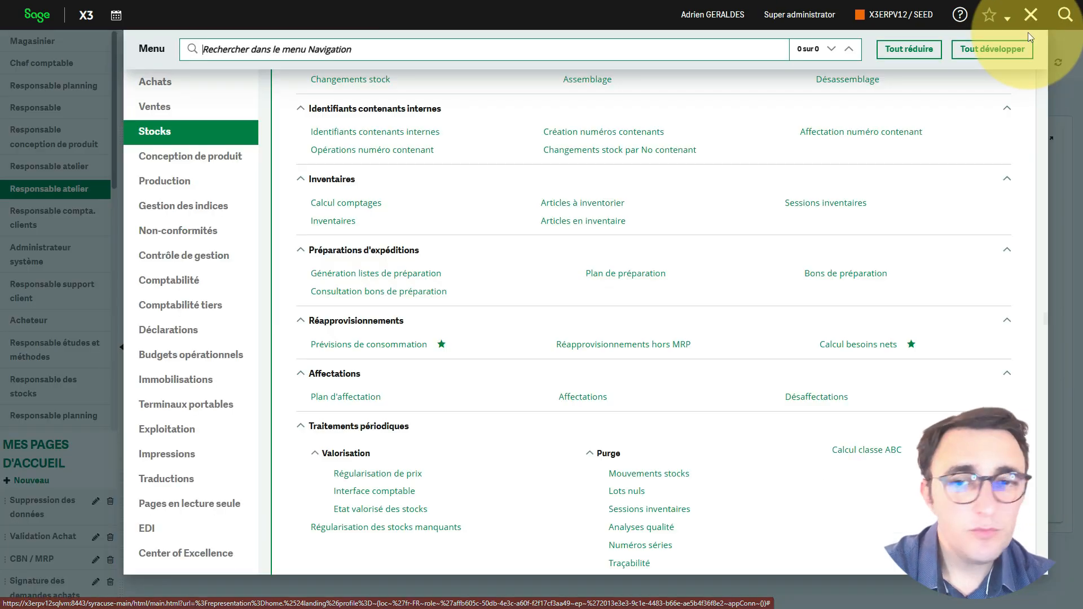
pyautogui.click(174, 183)
pyautogui.click(593, 310)
pyautogui.write('FR012')
pyautogui.press('Tab')
pyautogui.press('Tab')
pyautogui.write('b')
pyautogui.press('Tab')
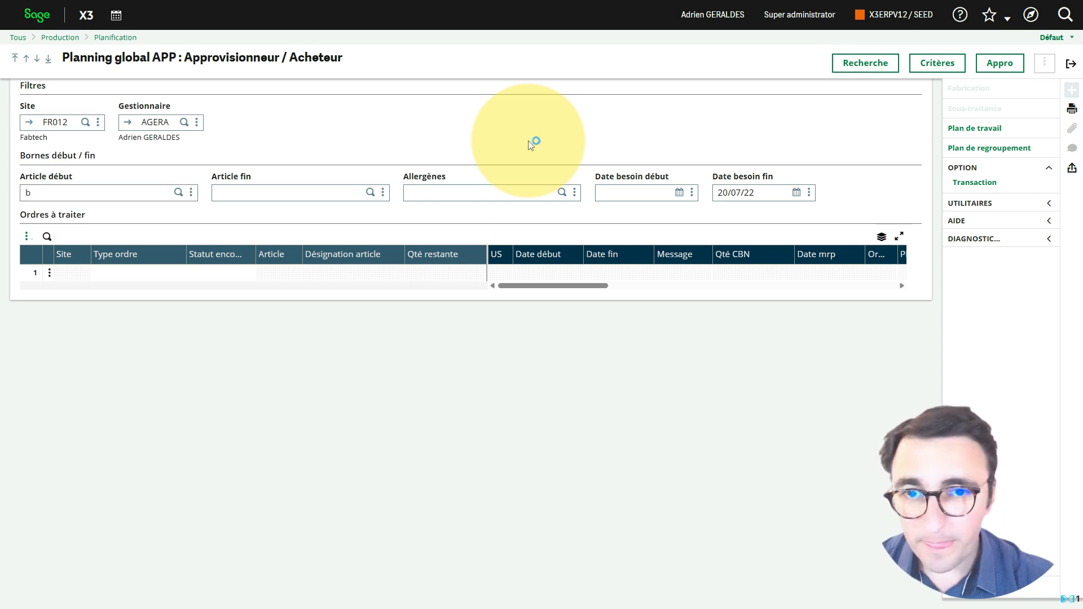
pyautogui.click(335, 265)
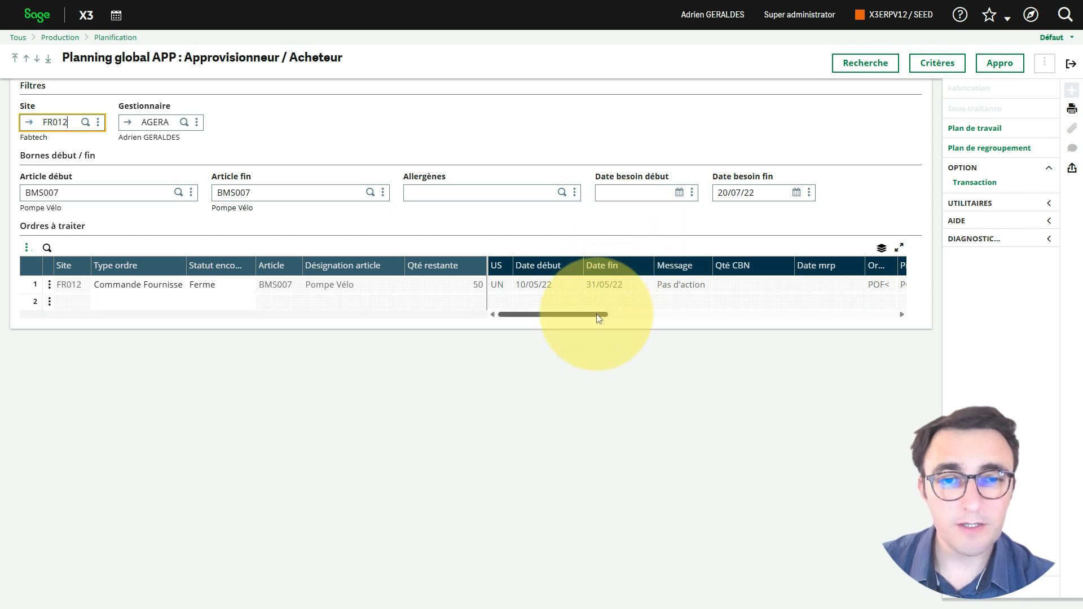
pyautogui.moveTo(599, 319); pyautogui.dragTo(649, 320)
pyautogui.moveTo(734, 265); pyautogui.dragTo(761, 267)
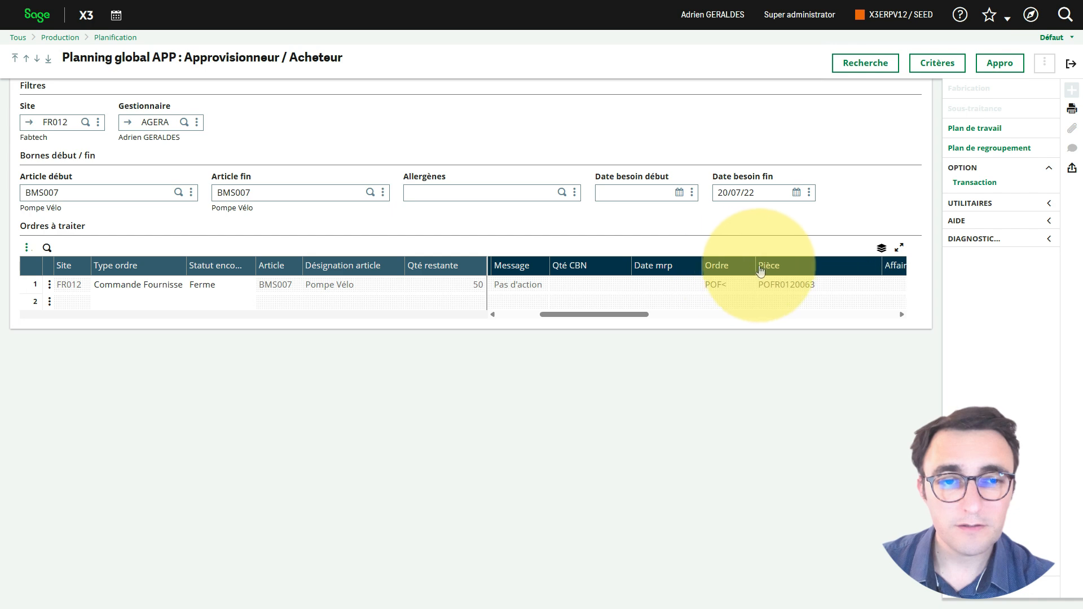
pyautogui.moveTo(641, 314); pyautogui.dragTo(544, 324)
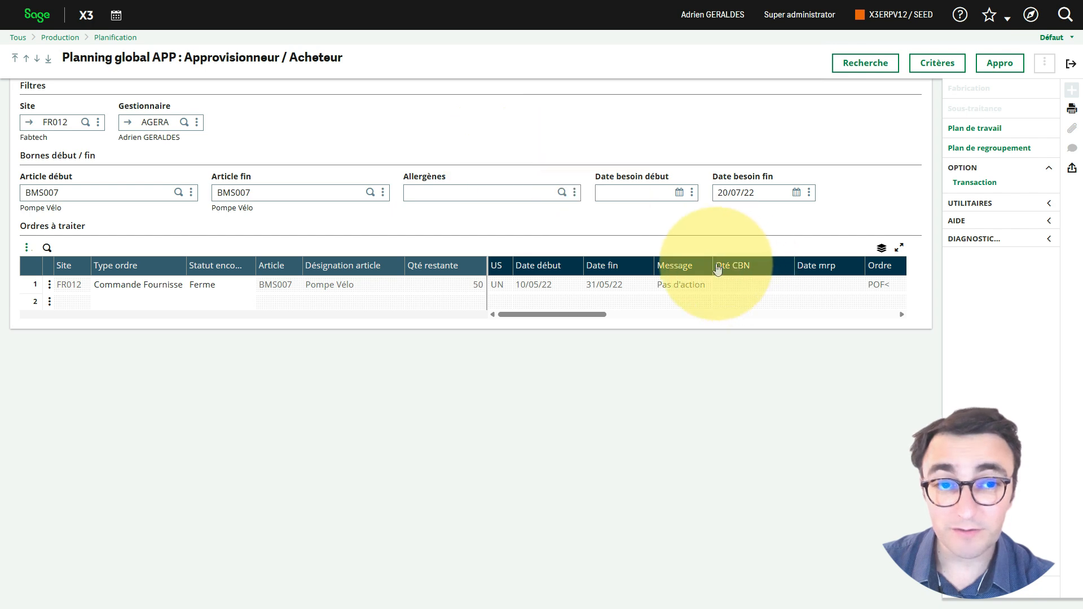
pyautogui.moveTo(711, 265); pyautogui.dragTo(749, 265)
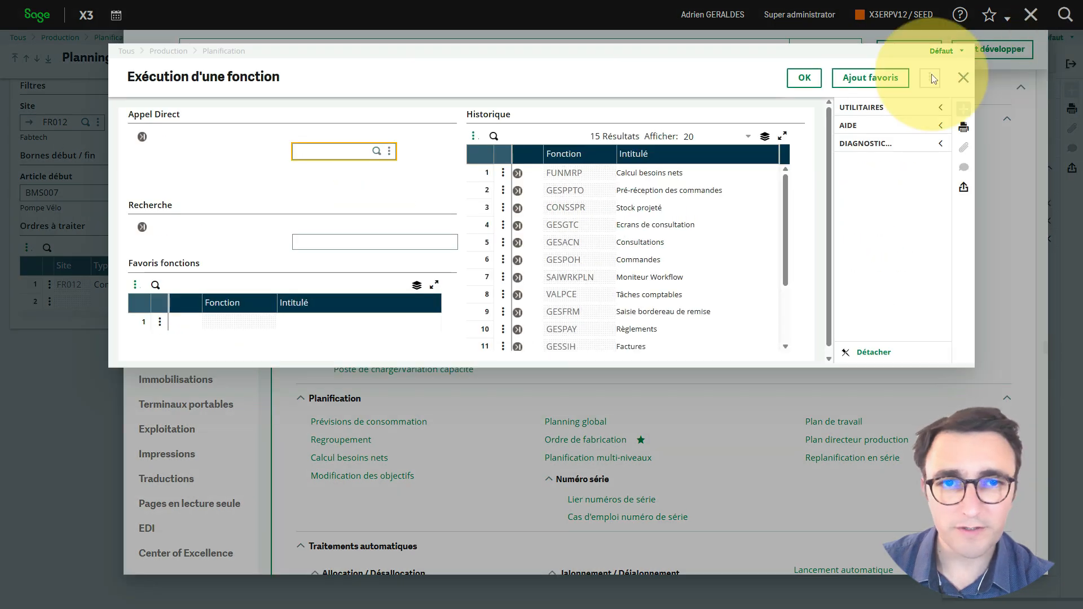
# Step: Reopen Pré-réception des commandes and examine the shipment lines' quantities and expected receipt dates
pyautogui.click(517, 190)
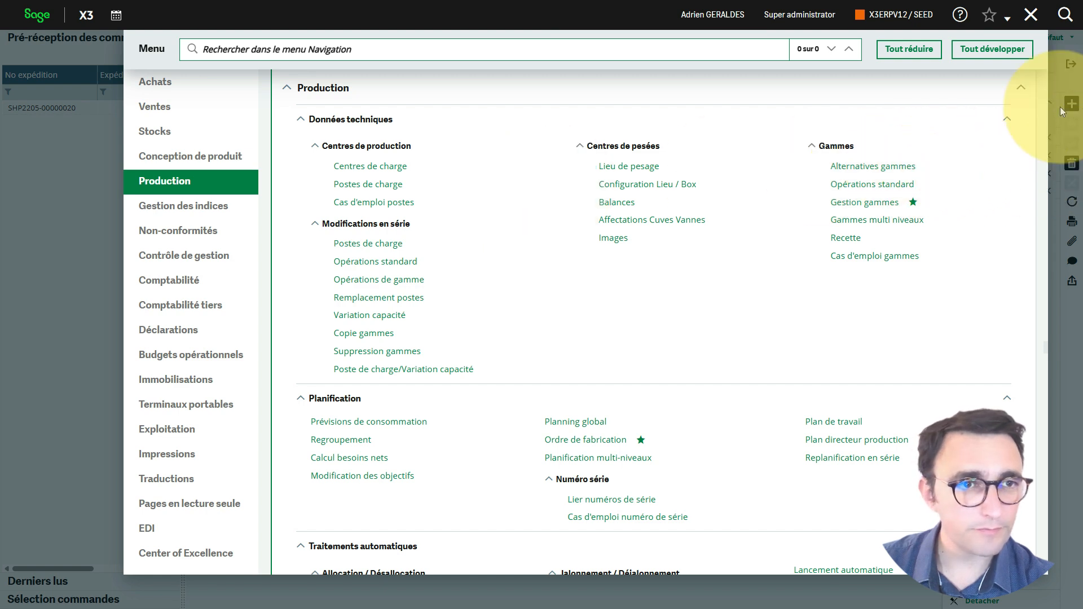
pyautogui.click(1035, 28)
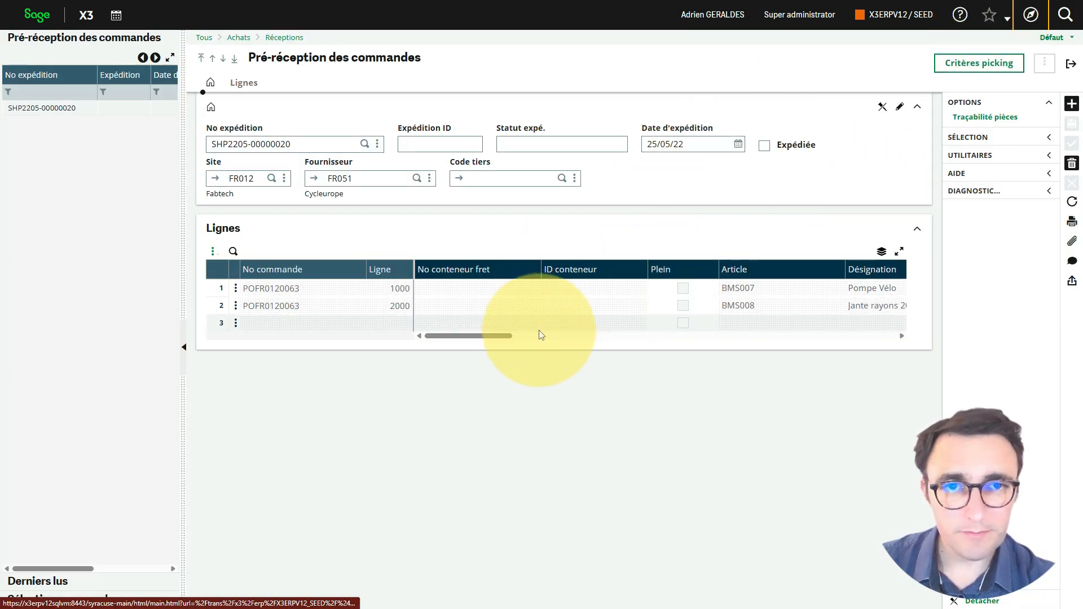
pyautogui.moveTo(509, 335); pyautogui.dragTo(660, 341)
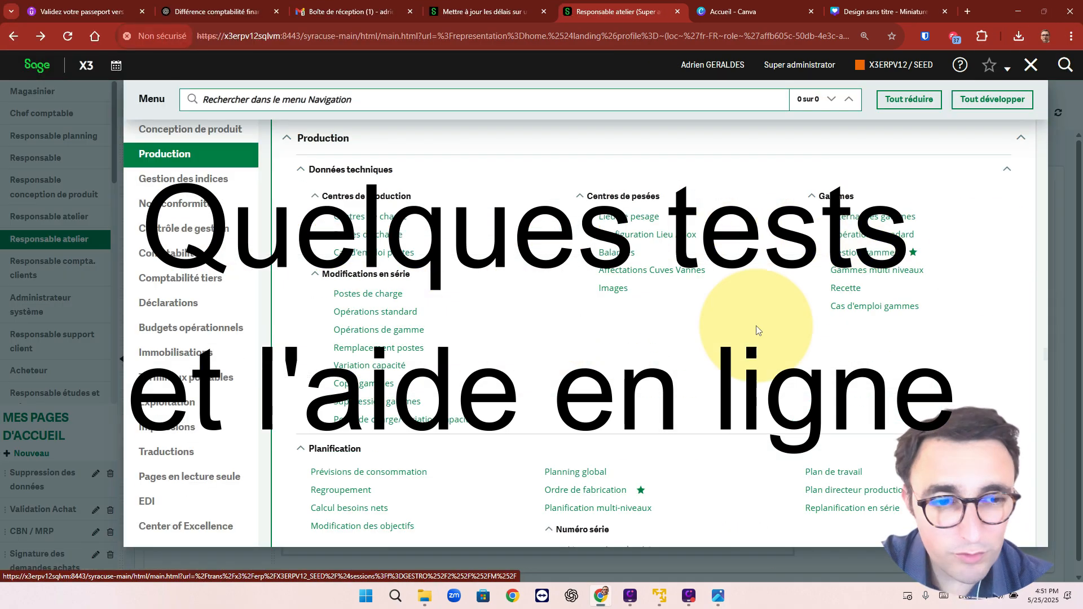
# Step: Recalculate net requirements for site FR012 and display the calculation trace
pyautogui.click(618, 278)
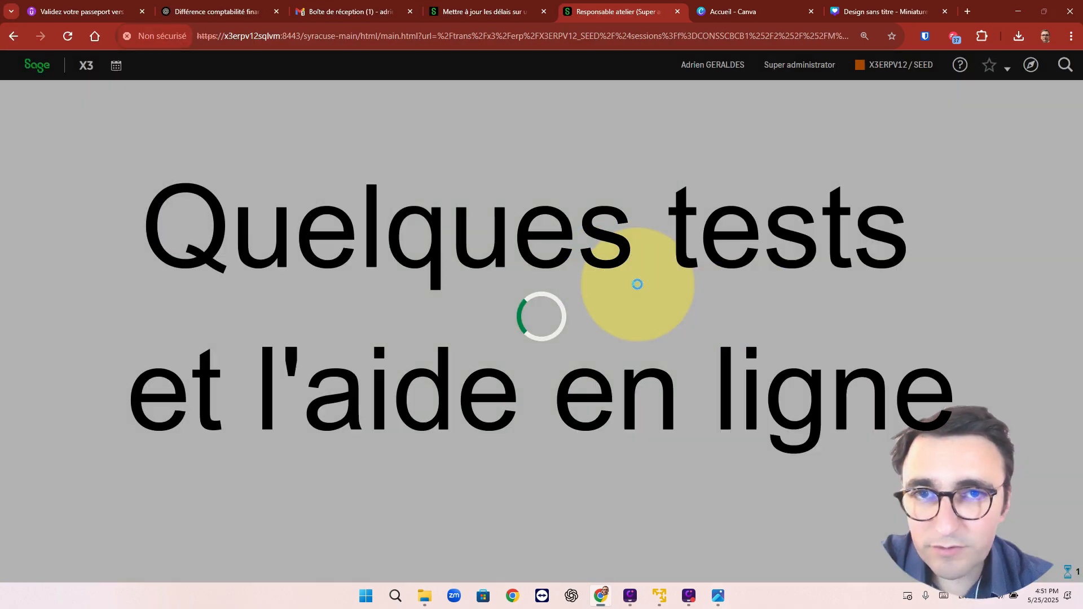
pyautogui.click(1031, 65)
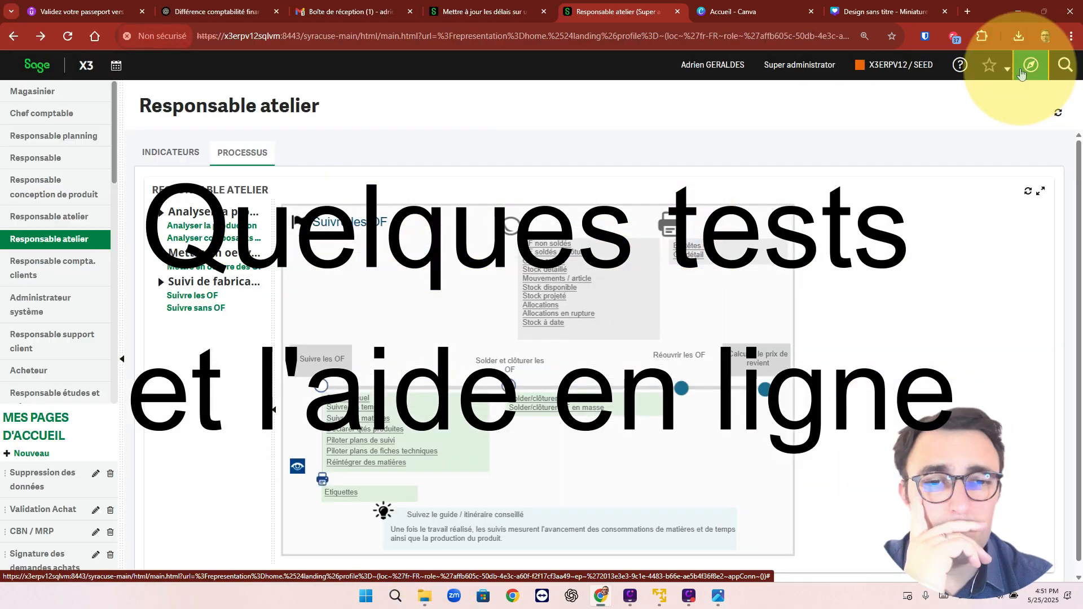
pyautogui.click(561, 389)
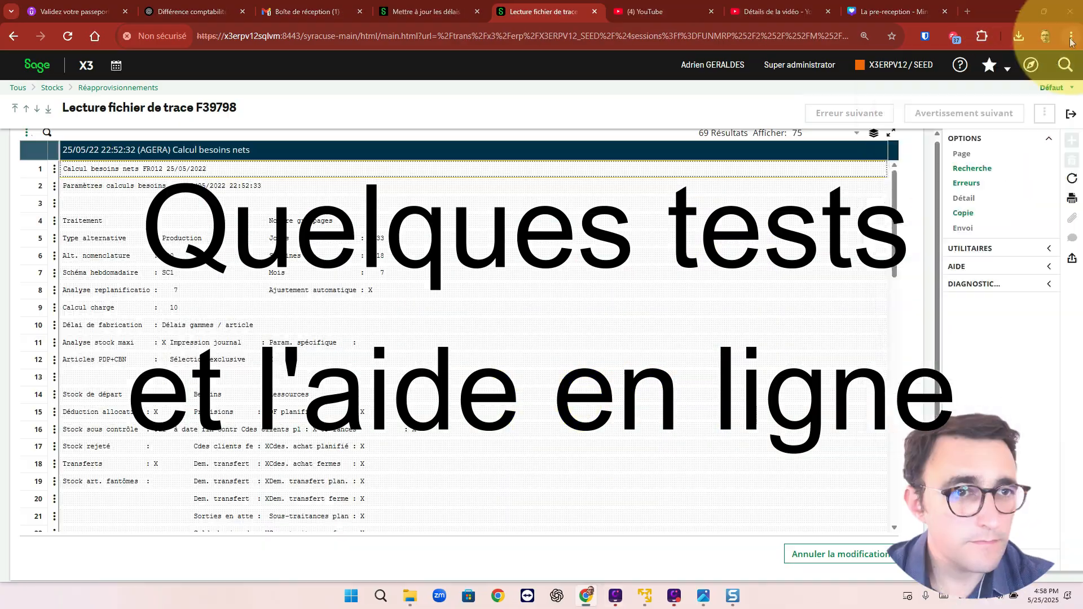
# Step: Display BMS007's orders in the global planning for site FR012, and examine the article's projected stock in the Plan de travail
pyautogui.press('Tab')
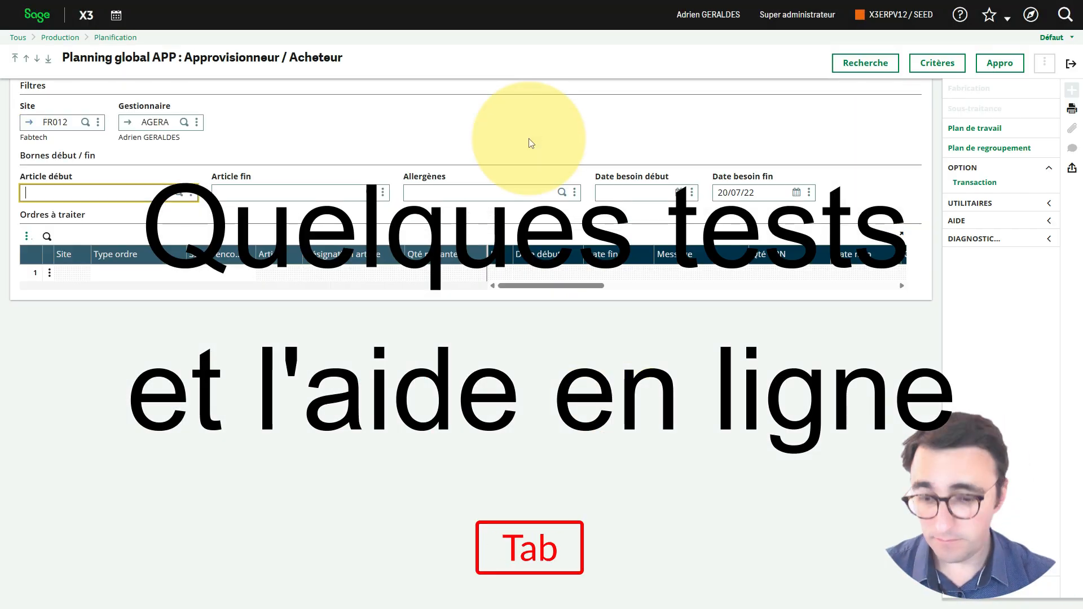
pyautogui.moveTo(564, 322); pyautogui.dragTo(520, 320)
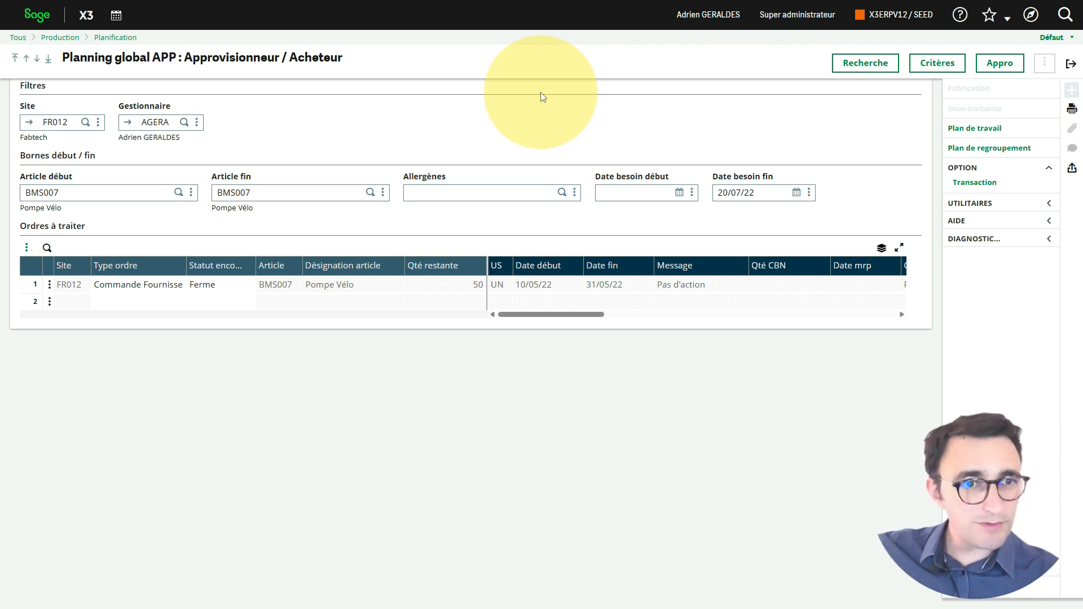
pyautogui.click(960, 129)
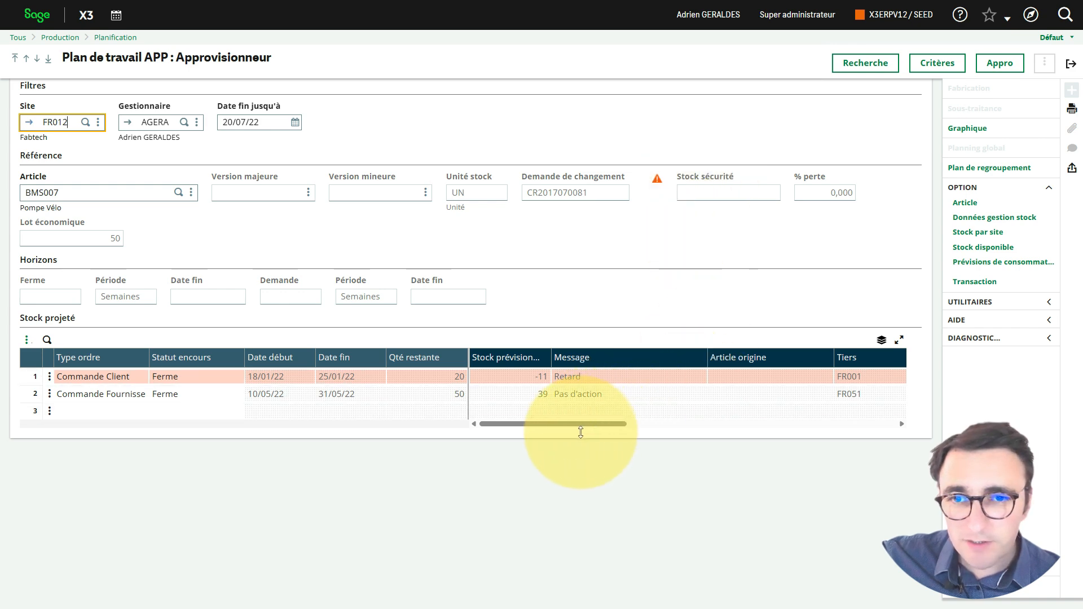
pyautogui.moveTo(580, 429); pyautogui.dragTo(498, 424)
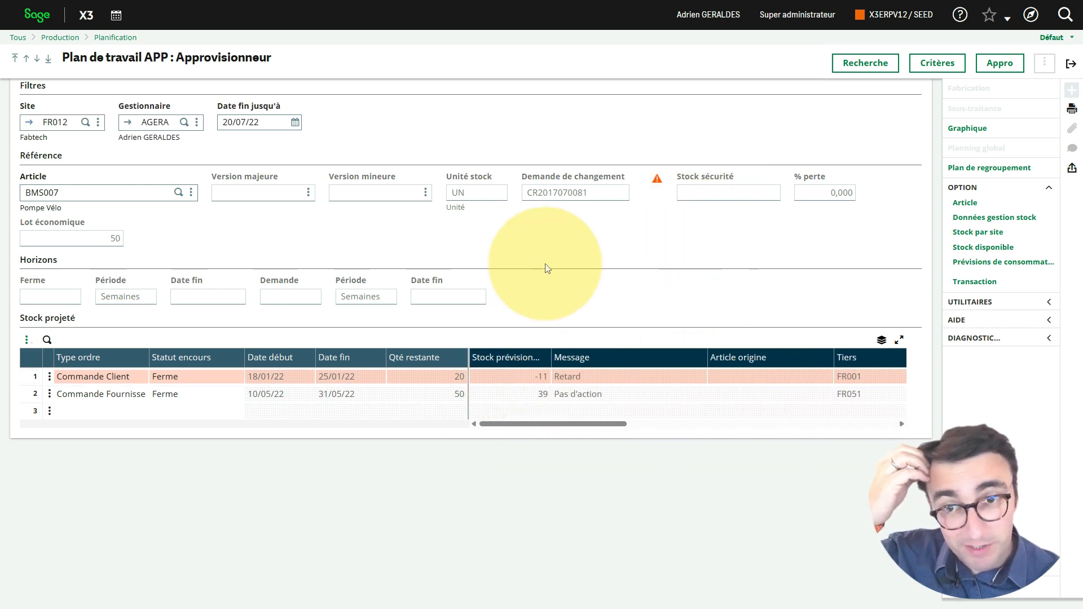